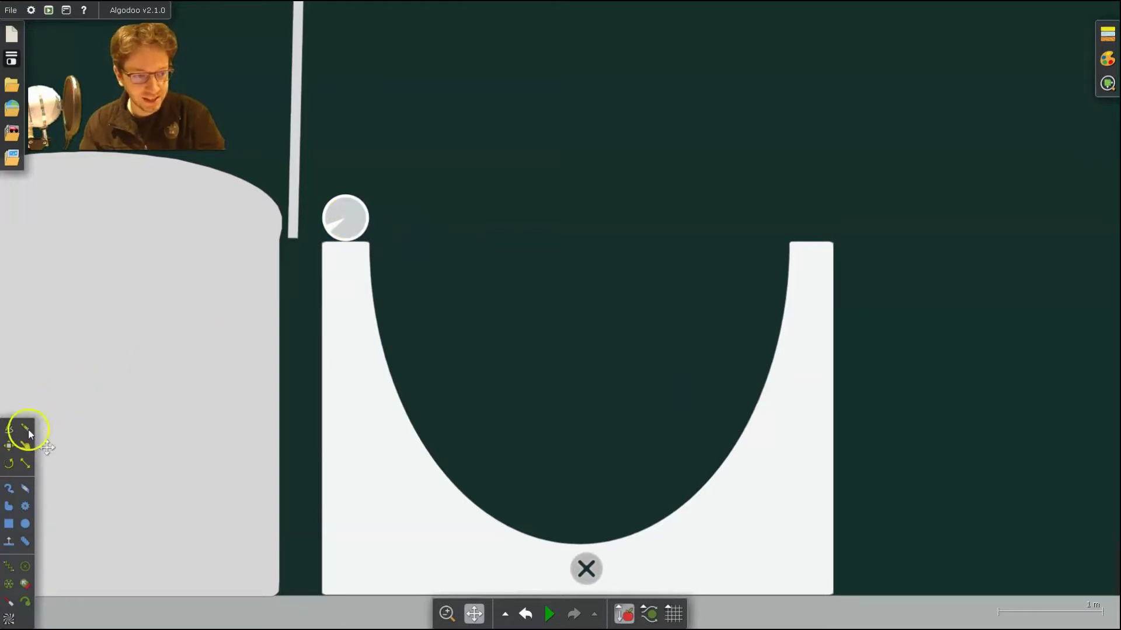
# - Drag the ball to the edge of the half-pipe's curve and open a plot for it
pyautogui.click(10, 430)
pyautogui.moveTo(345, 223); pyautogui.dragTo(399, 231)
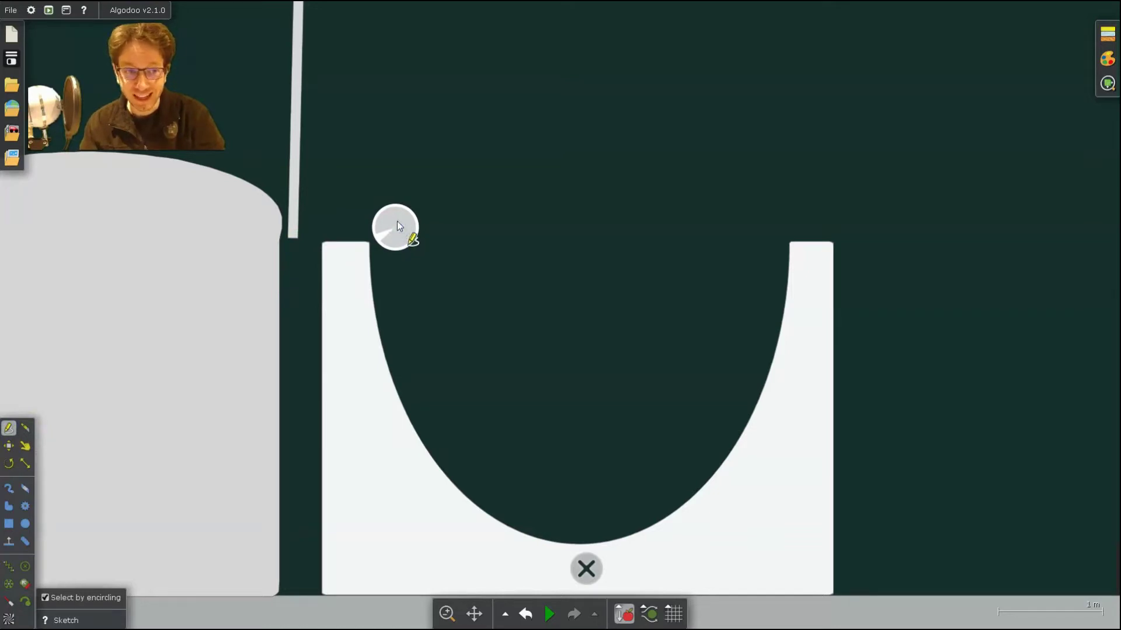
pyautogui.rightClick(397, 223)
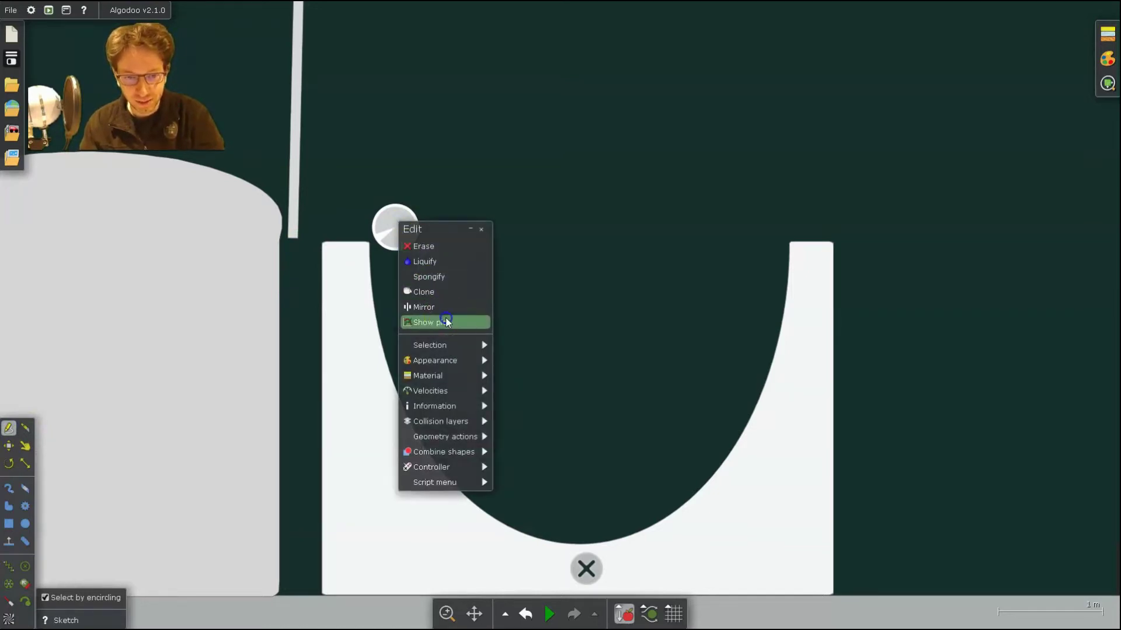
pyautogui.click(446, 321)
pyautogui.moveTo(537, 209); pyautogui.dragTo(715, 112)
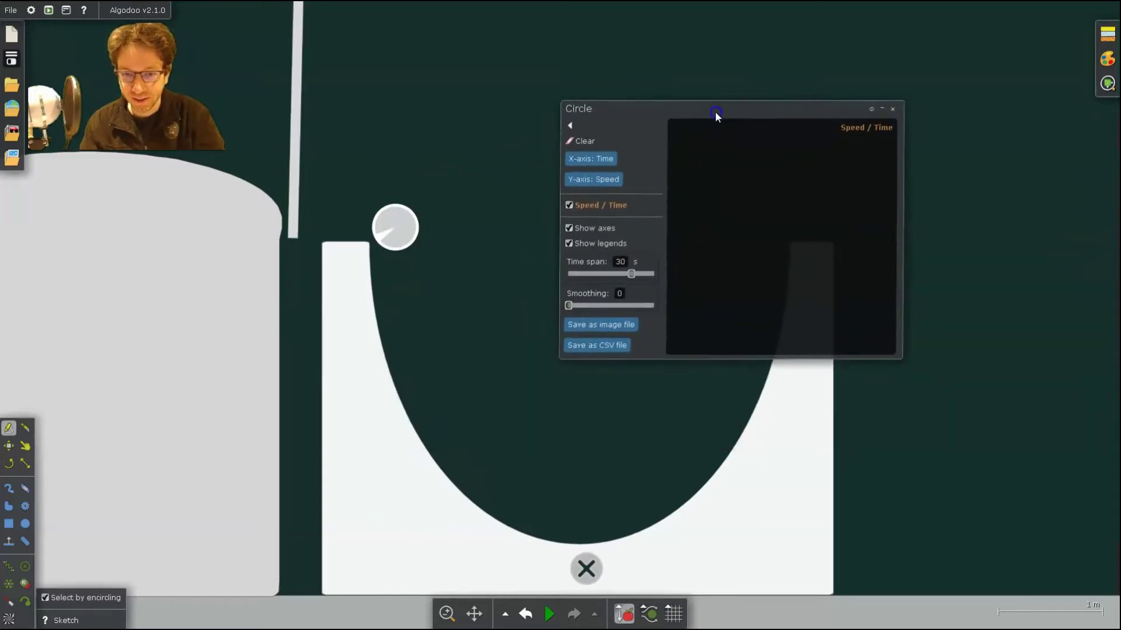
# - Plot the ball's Kinetic energy (sum) in a narrowed window on the right
pyautogui.click(606, 182)
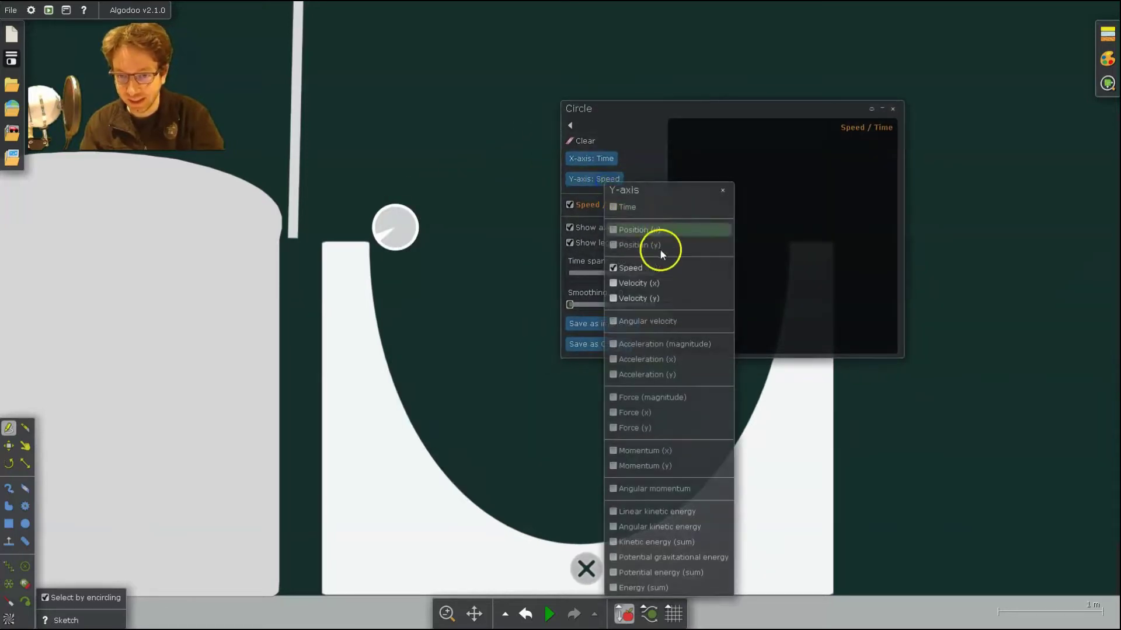
pyautogui.click(646, 542)
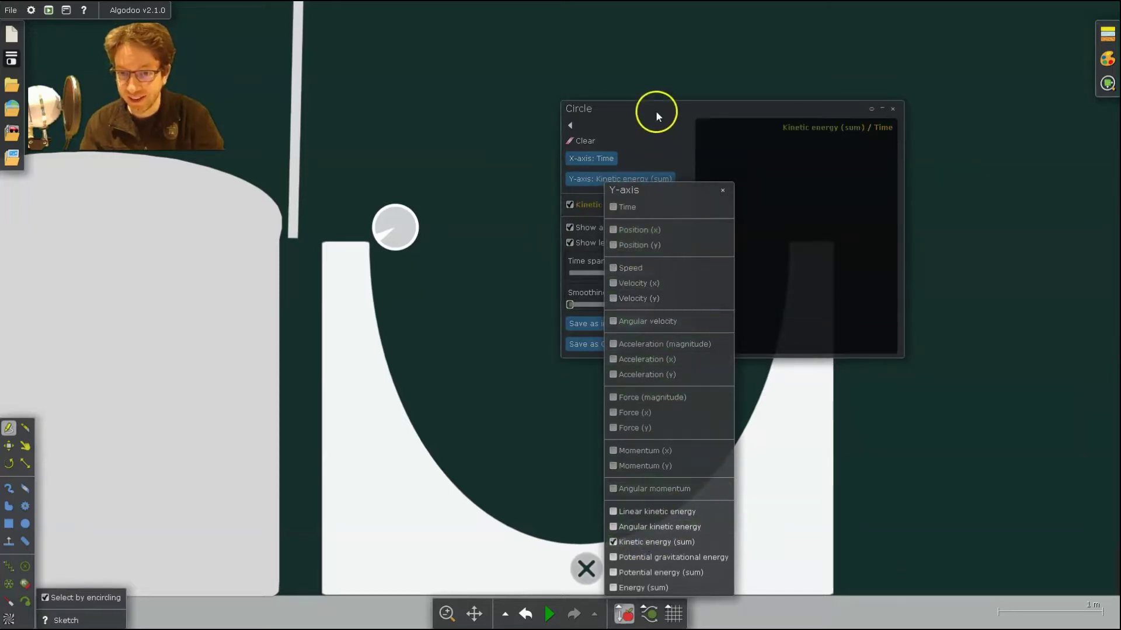
pyautogui.moveTo(656, 110); pyautogui.dragTo(861, 247)
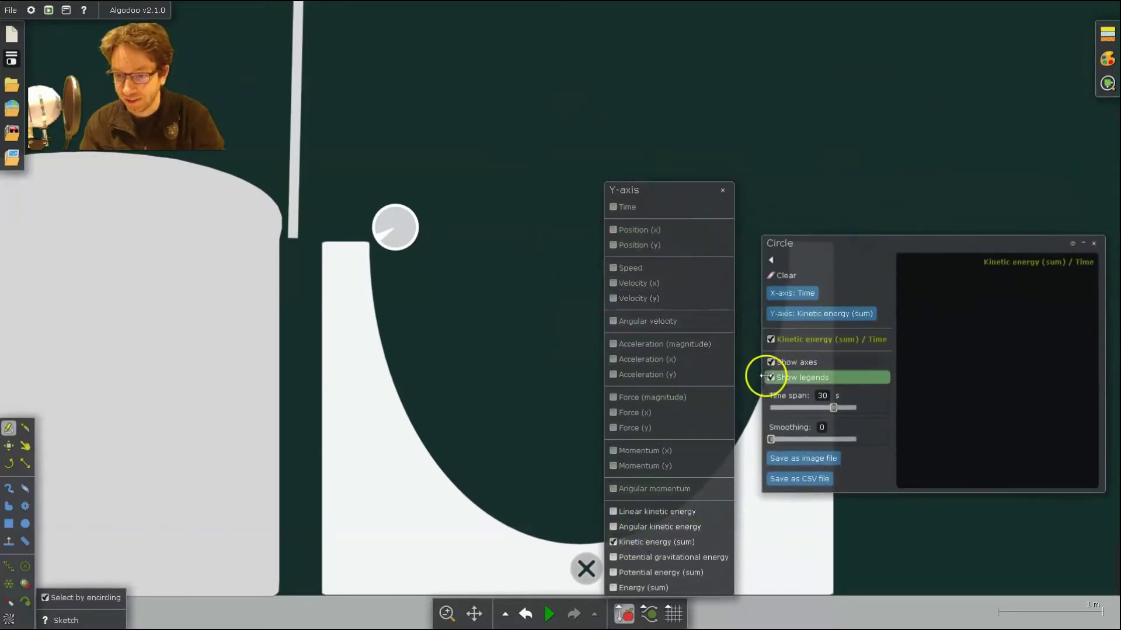
pyautogui.moveTo(760, 371); pyautogui.dragTo(839, 377)
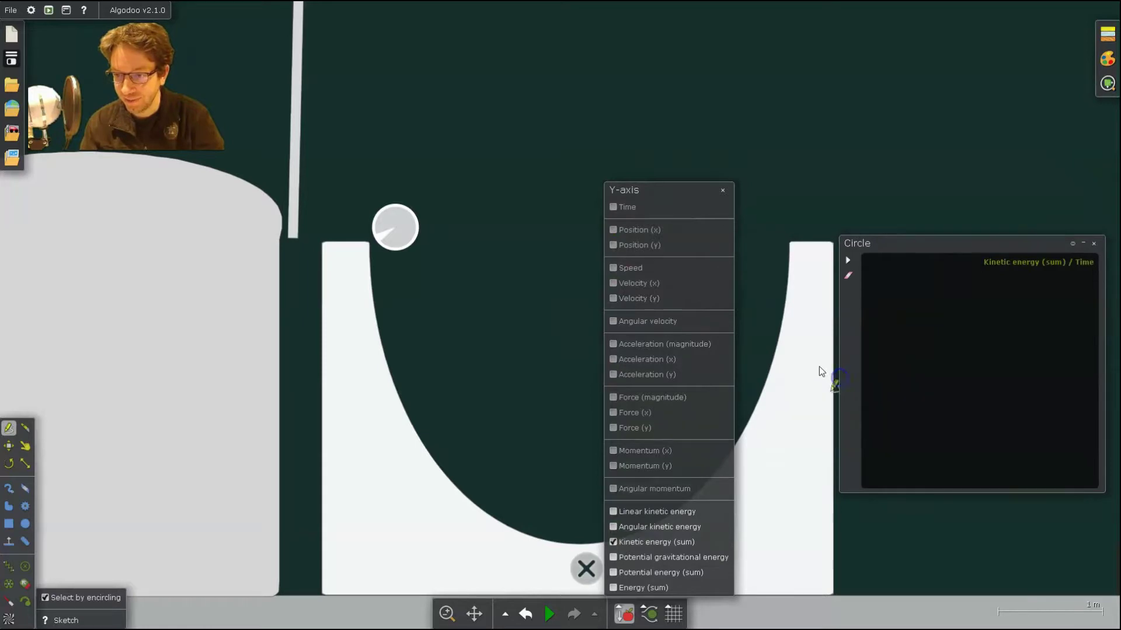
pyautogui.click(658, 285)
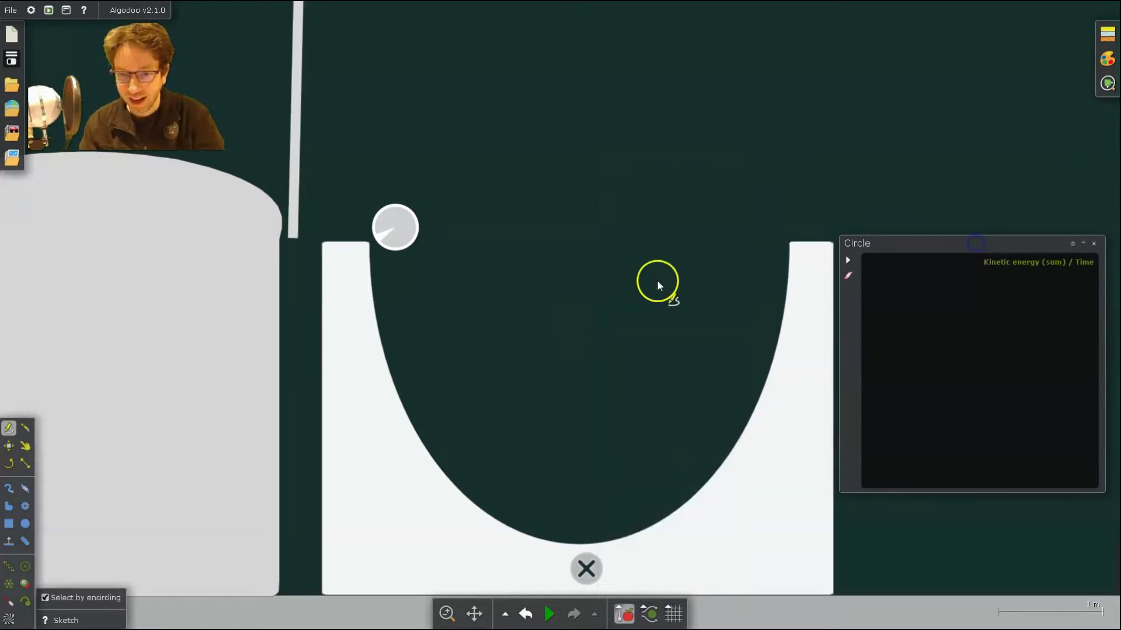
# - Add a narrowed Potential energy (sum) plot for the ball at the left
pyautogui.rightClick(407, 238)
pyautogui.moveTo(473, 431)
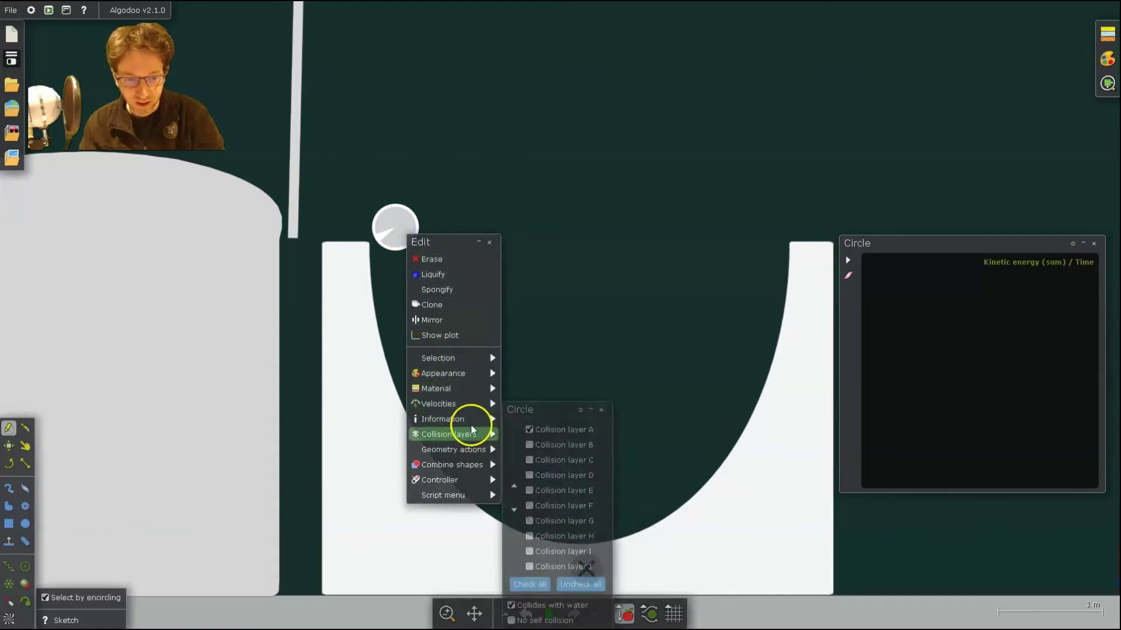
pyautogui.click(461, 334)
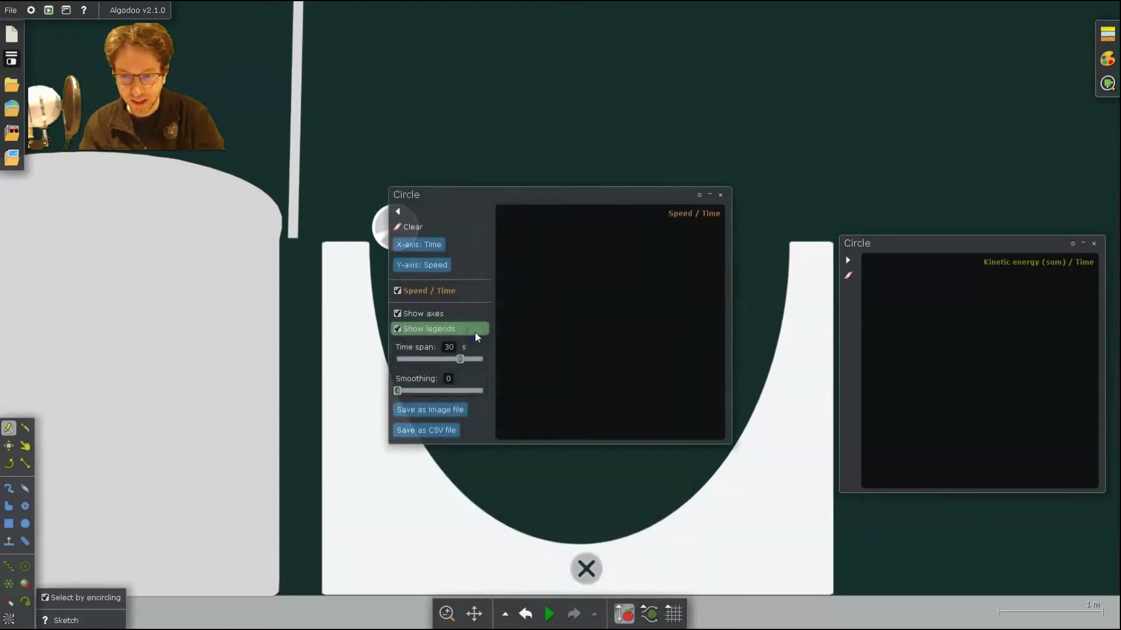
pyautogui.click(433, 266)
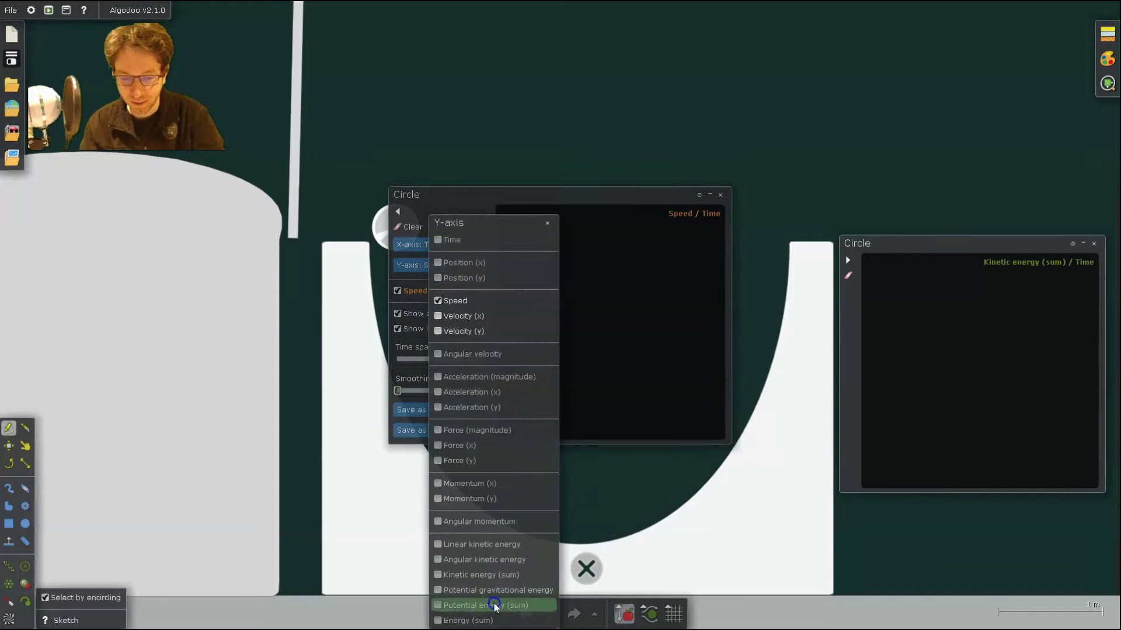
pyautogui.click(495, 606)
pyautogui.click(598, 201)
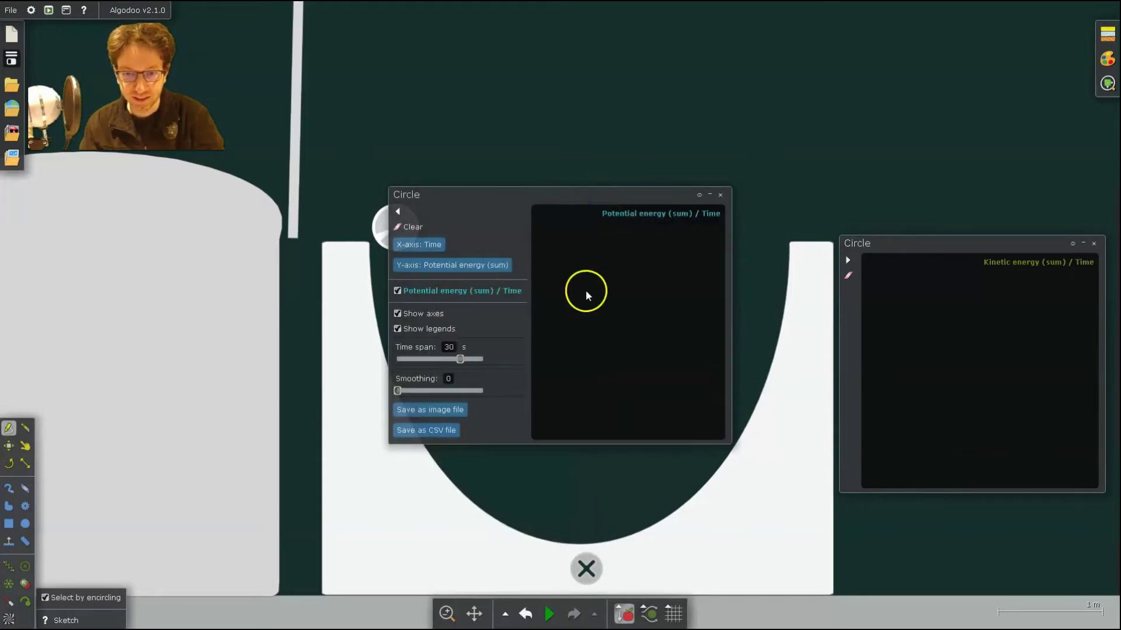
pyautogui.moveTo(730, 289); pyautogui.dragTo(636, 301)
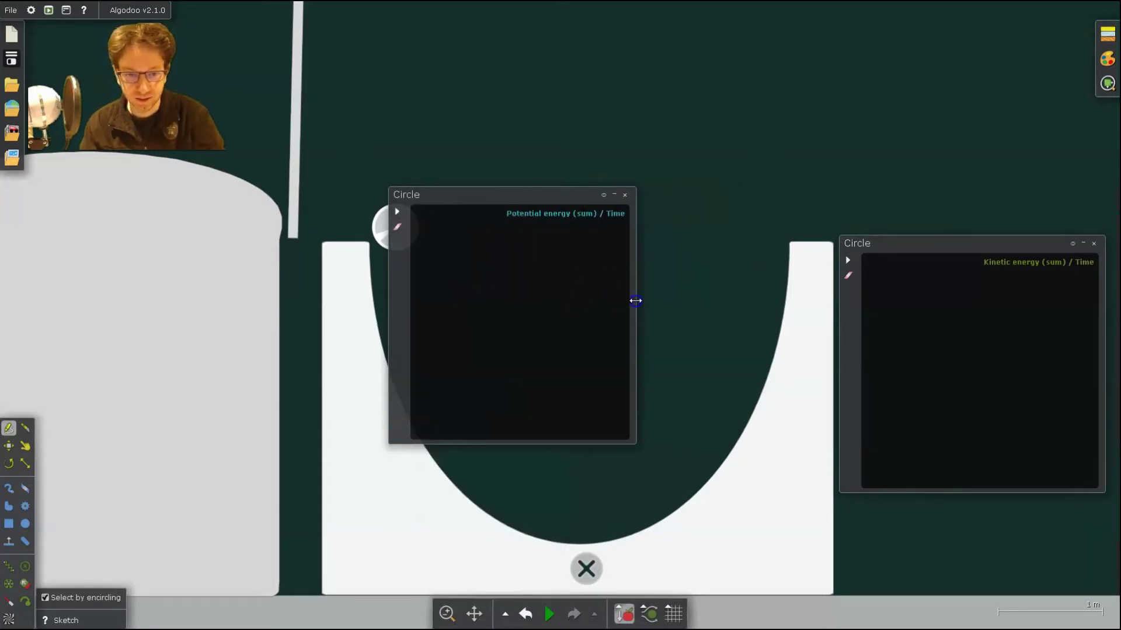
pyautogui.moveTo(537, 201); pyautogui.dragTo(213, 273)
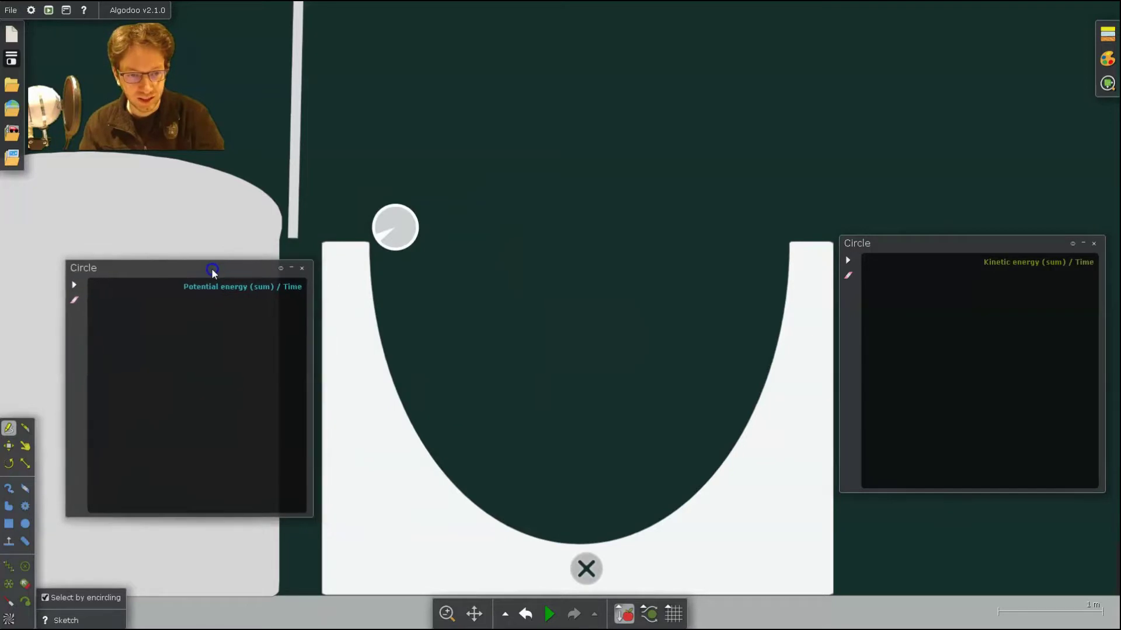
# - Add a narrowed Energy (sum) plot for the ball at the top, then start the simulation
pyautogui.rightClick(407, 228)
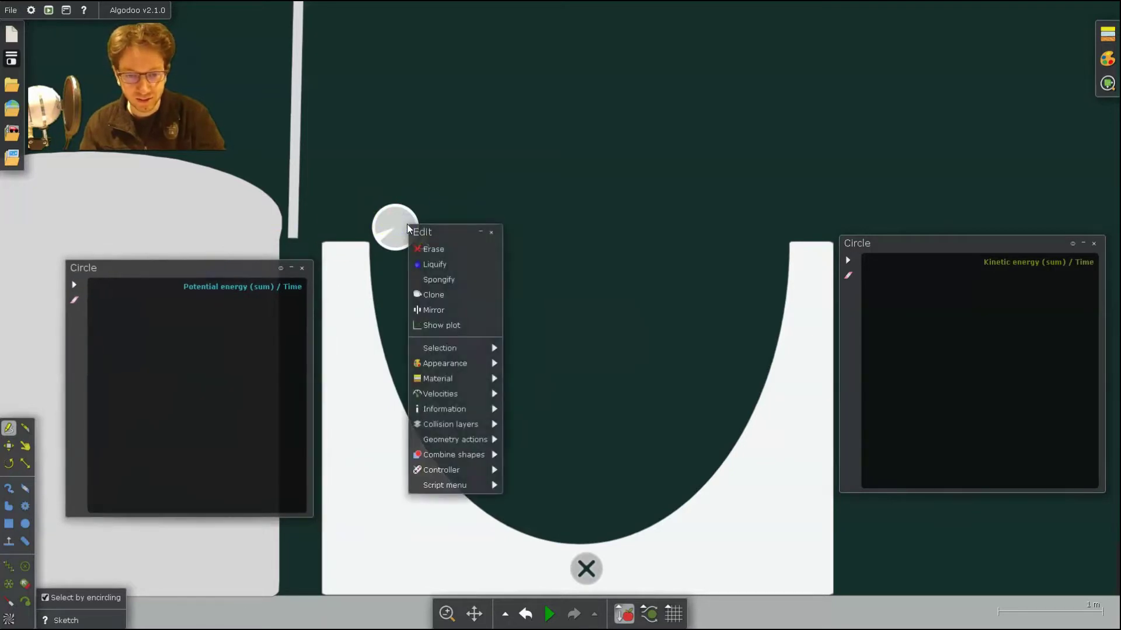
pyautogui.click(470, 324)
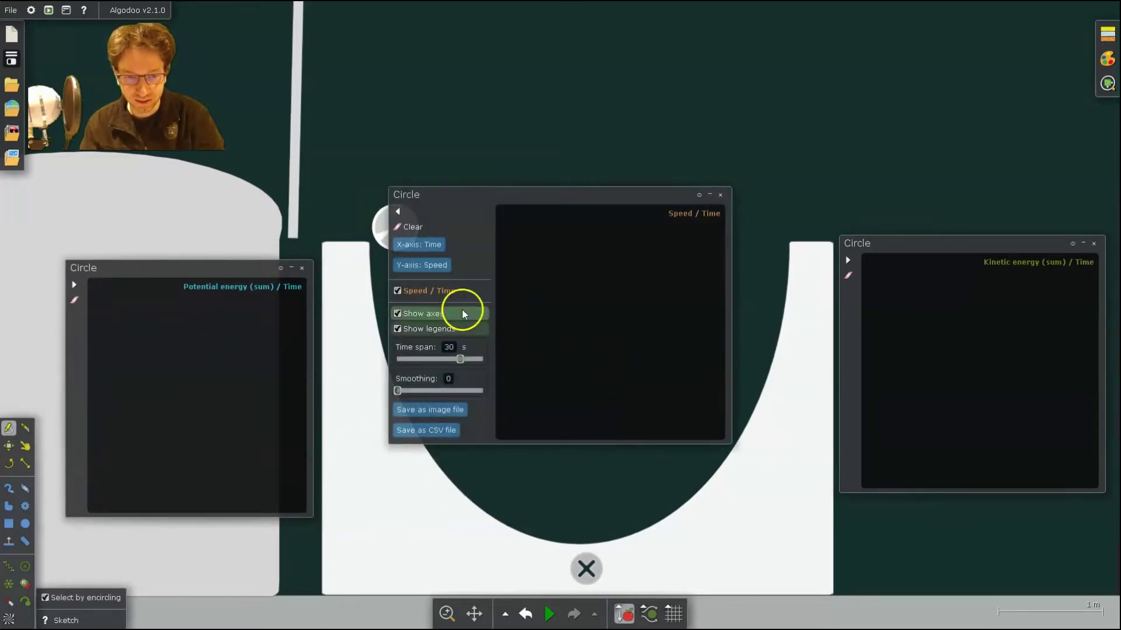
pyautogui.click(429, 265)
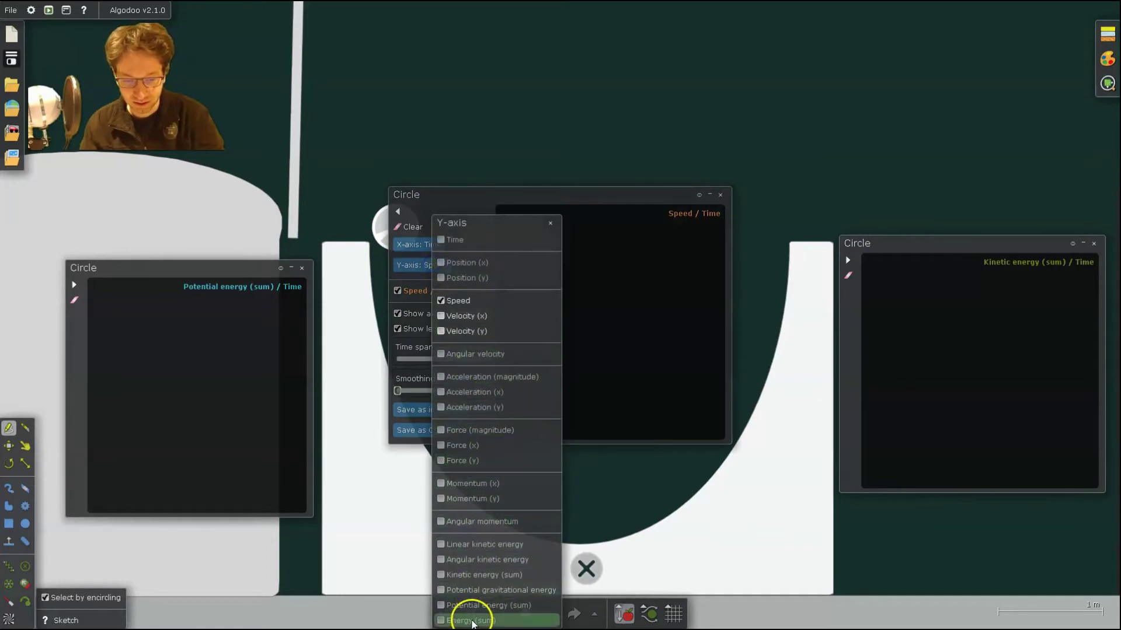
pyautogui.click(470, 620)
pyautogui.click(604, 196)
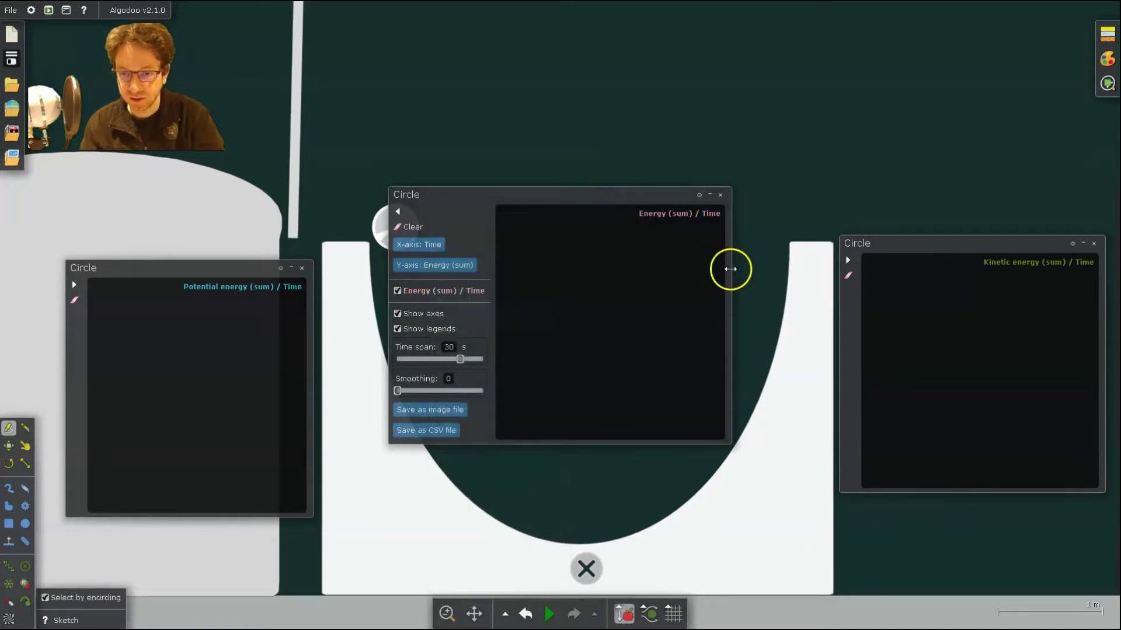
pyautogui.moveTo(730, 268); pyautogui.dragTo(641, 268)
pyautogui.moveTo(517, 199); pyautogui.dragTo(595, 20)
pyautogui.click(549, 613)
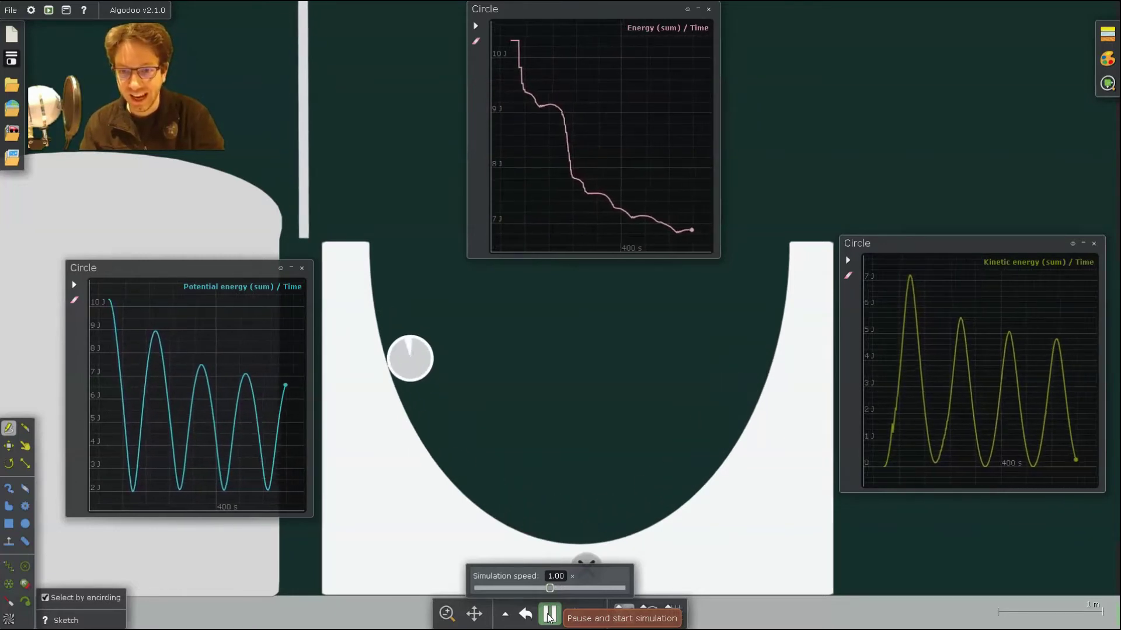
# - Let the ball swing in the half-pipe while the three energy plots fill, then pause
pyautogui.moveTo(648, 220)
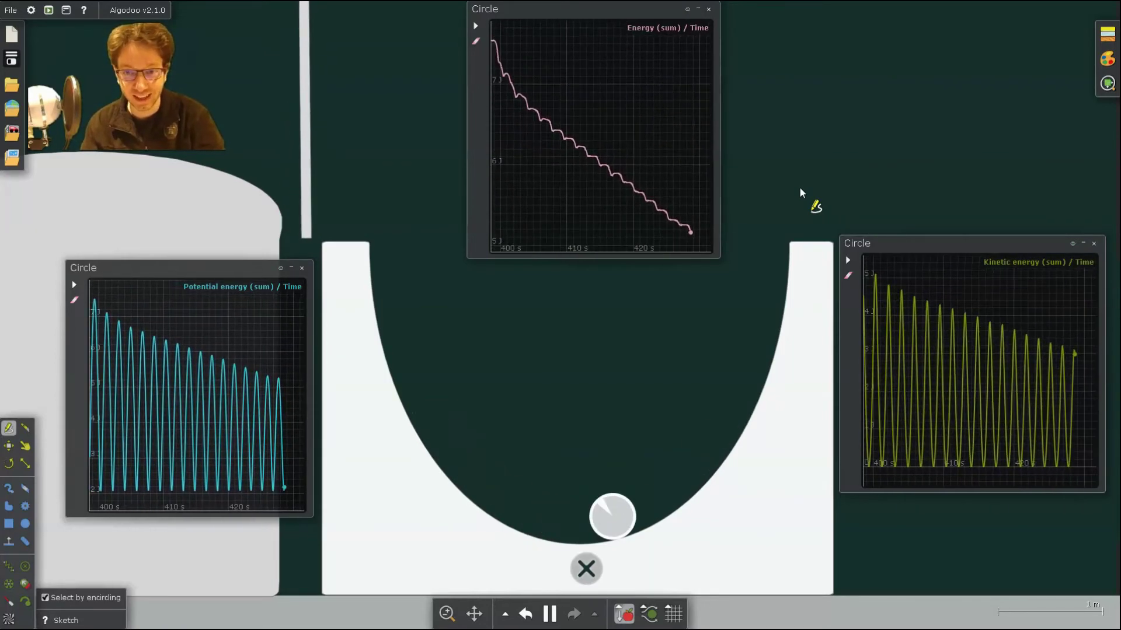
pyautogui.click(806, 175)
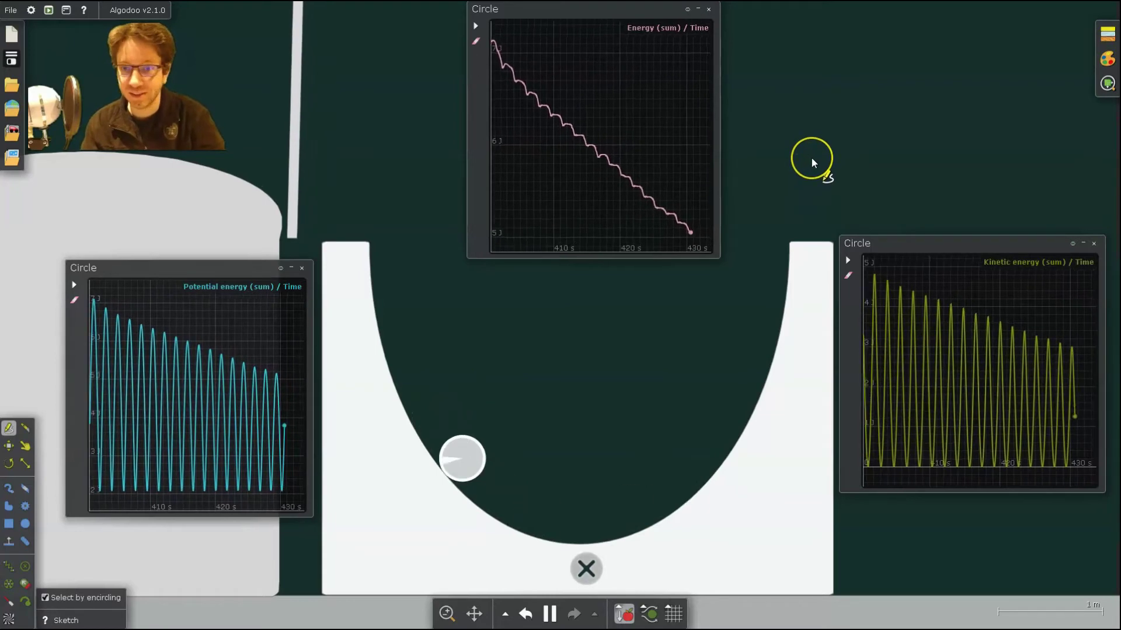
pyautogui.click(549, 613)
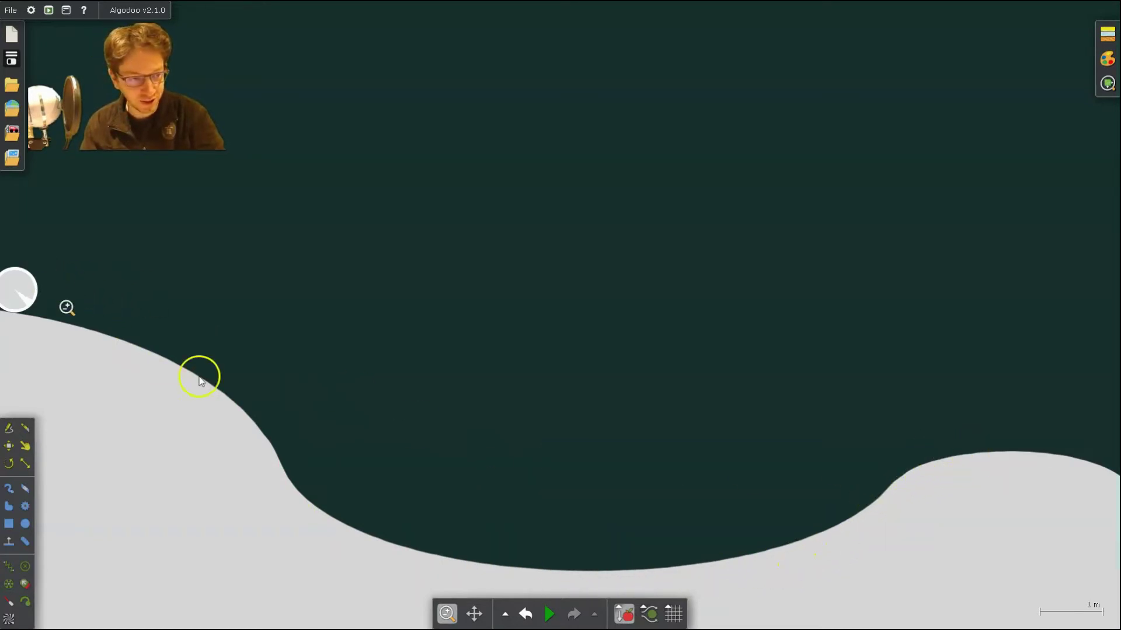
# - Run the ball down the hilly track and across the dip, then pause
pyautogui.click(547, 614)
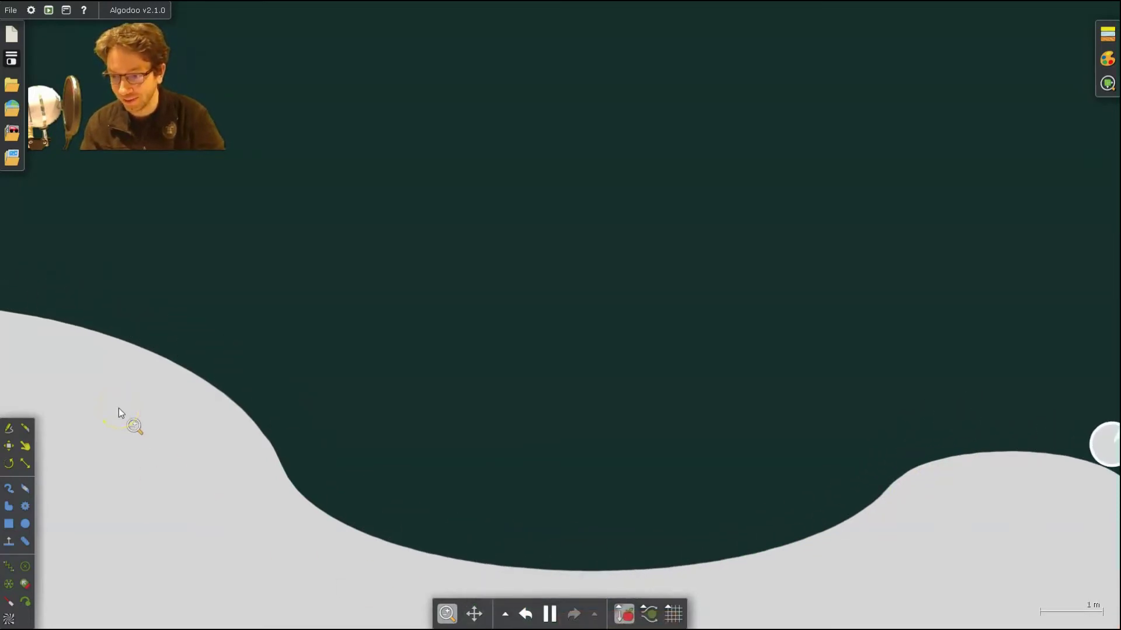
pyautogui.click(549, 614)
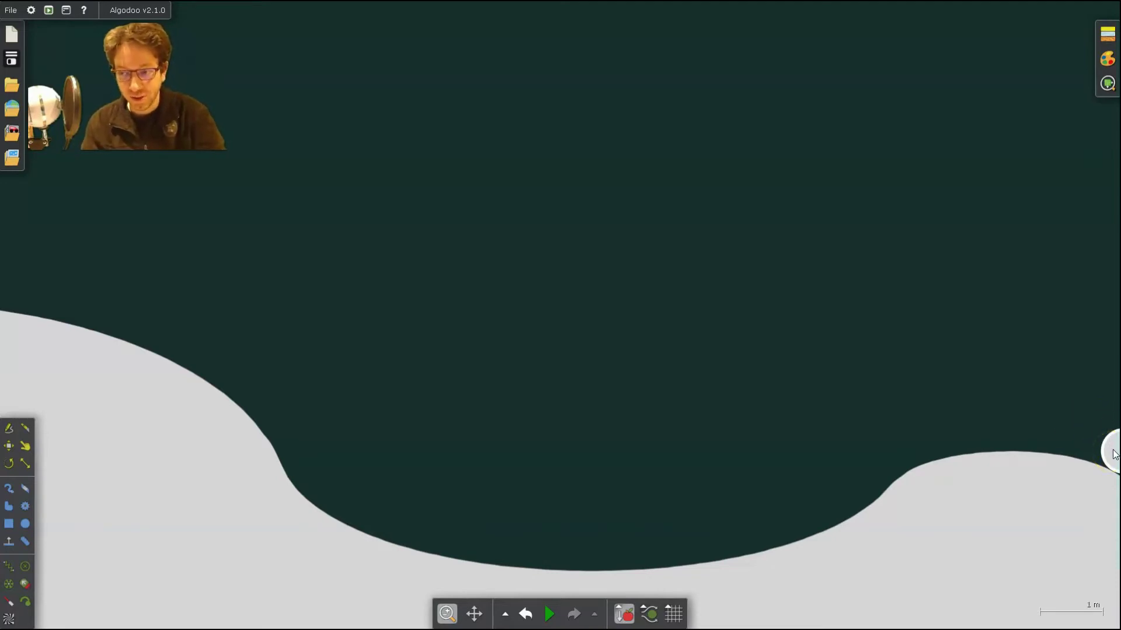
# - On empty flat ground, draw a box about 5 by 4 m and let it settle
pyautogui.scroll(-5, 1097, 449)
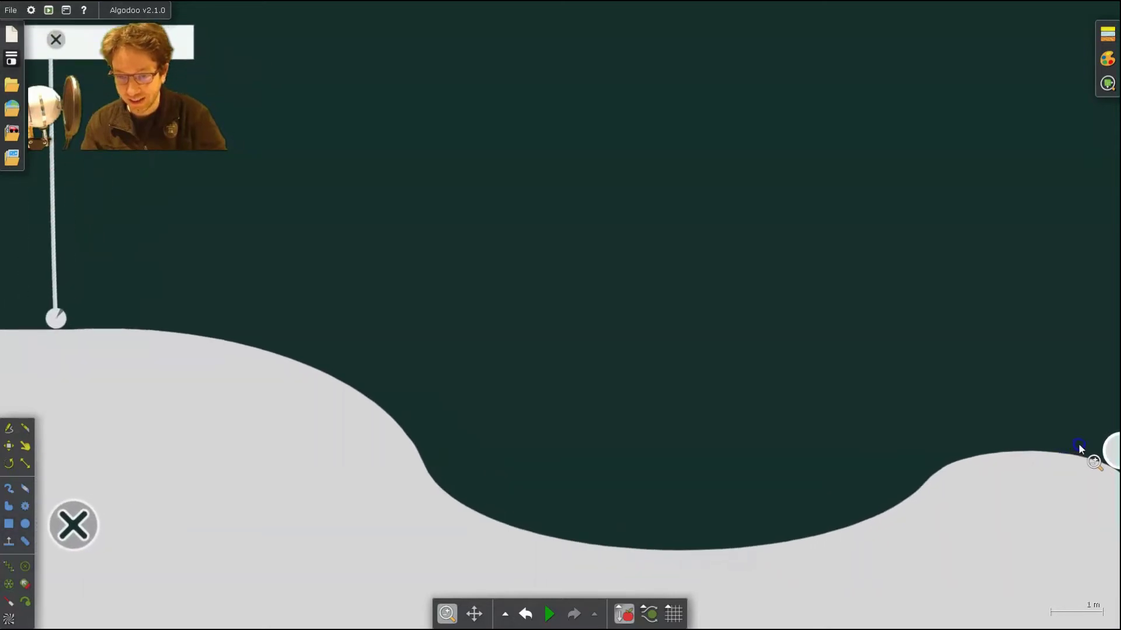
pyautogui.moveTo(1078, 443); pyautogui.dragTo(667, 417)
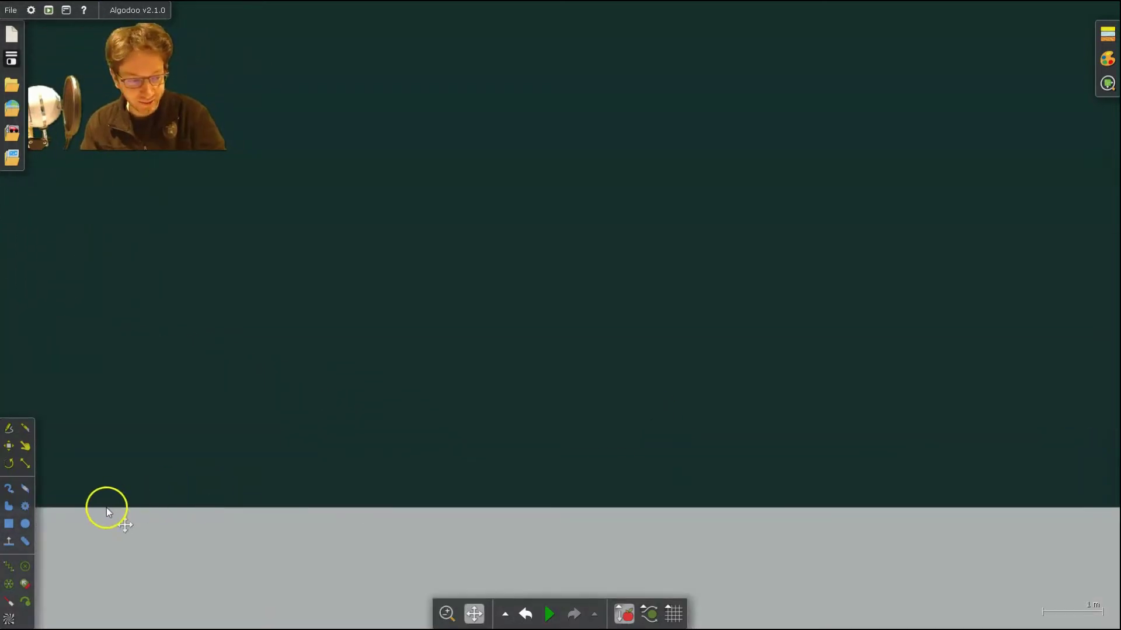
pyautogui.click(9, 523)
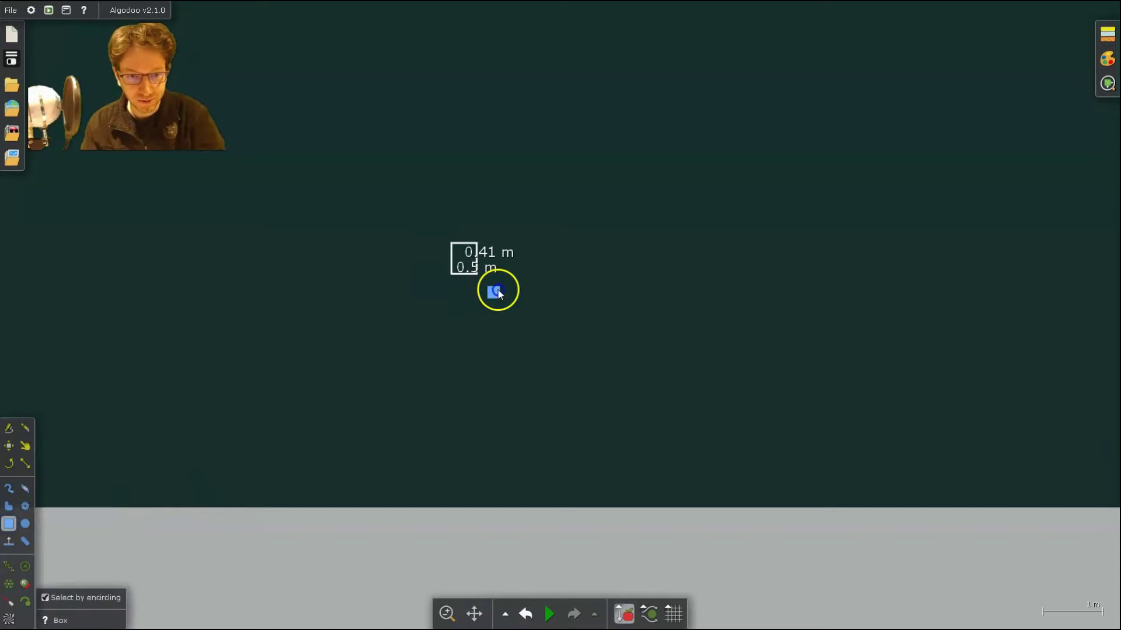
pyautogui.moveTo(498, 292); pyautogui.dragTo(761, 507)
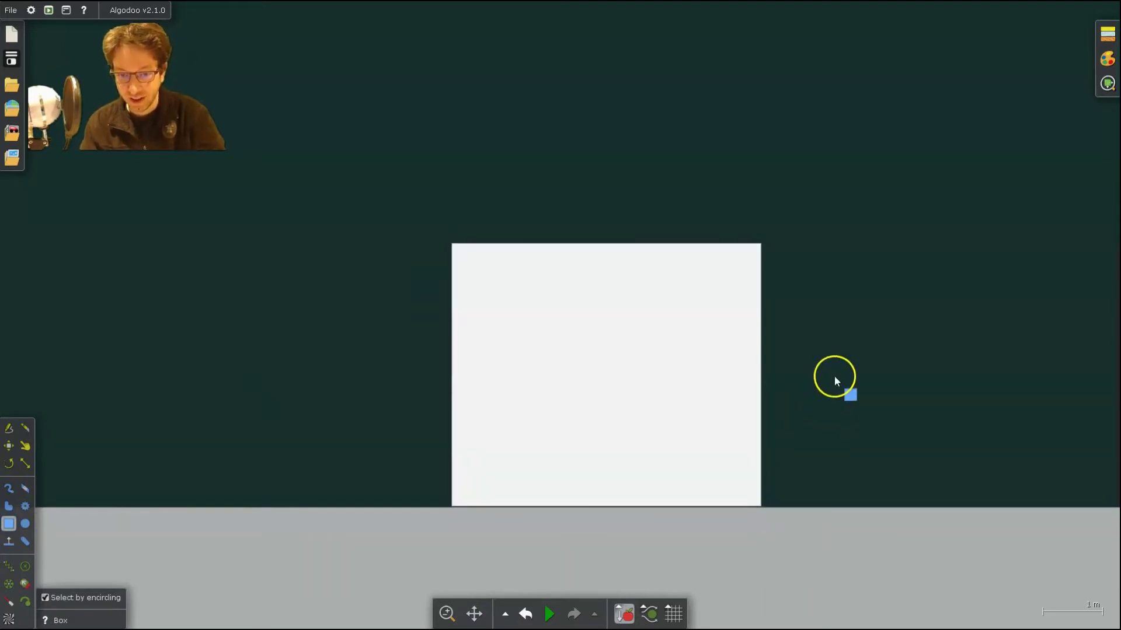
pyautogui.click(550, 614)
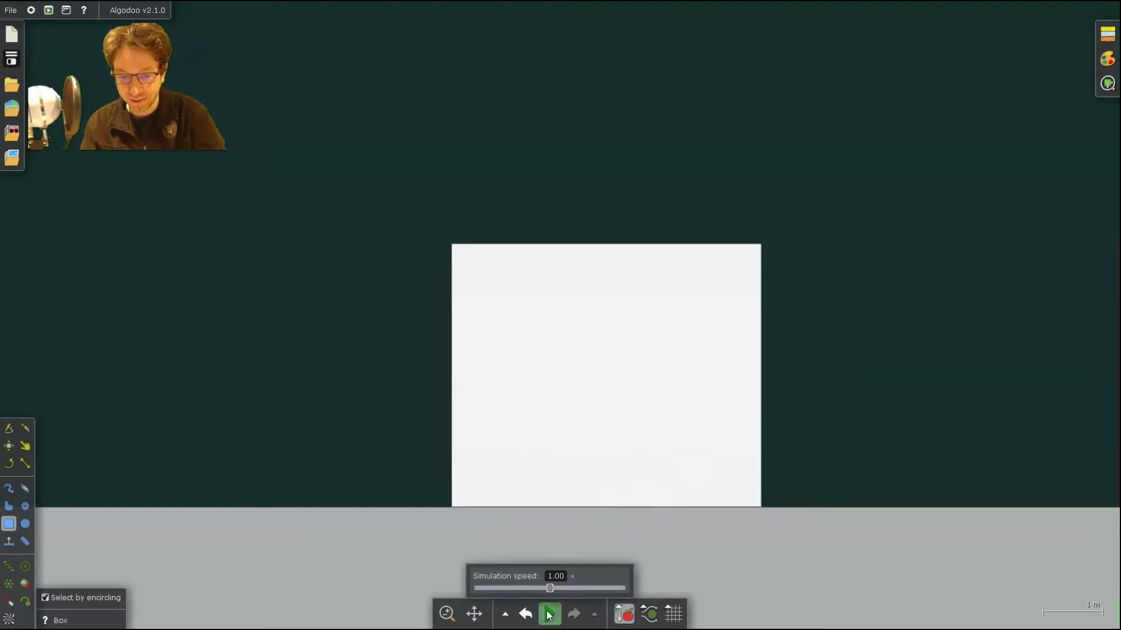
# - Draw a large circle, delete the extra circle, and set it overlapping the box's top
pyautogui.click(25, 524)
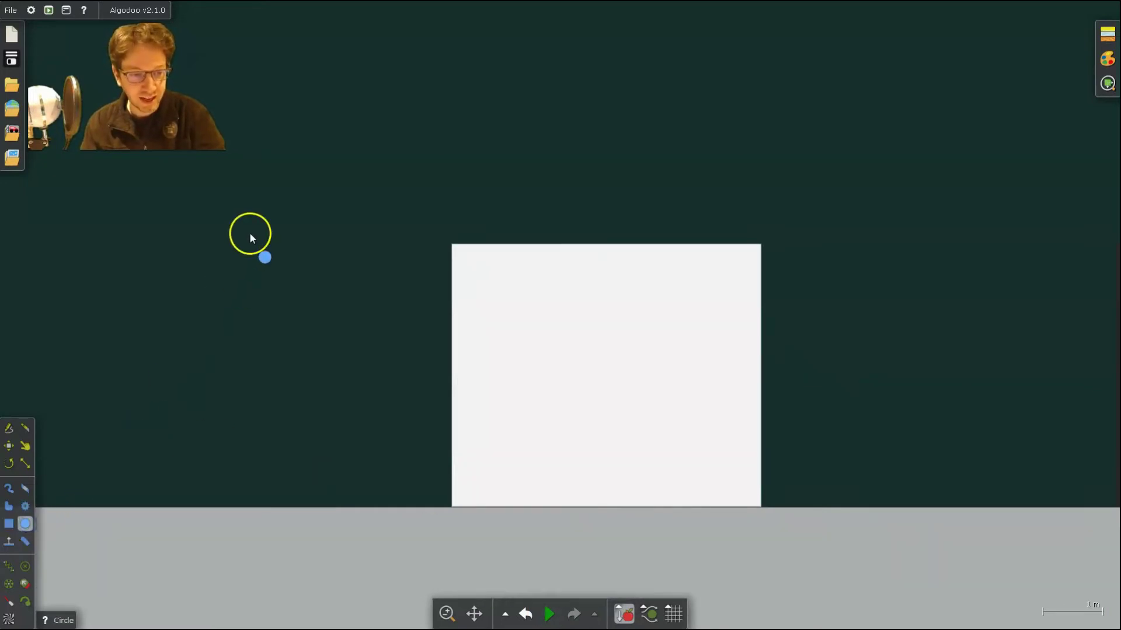
pyautogui.moveTo(261, 197); pyautogui.dragTo(348, 306)
pyautogui.moveTo(251, 277); pyautogui.dragTo(365, 283)
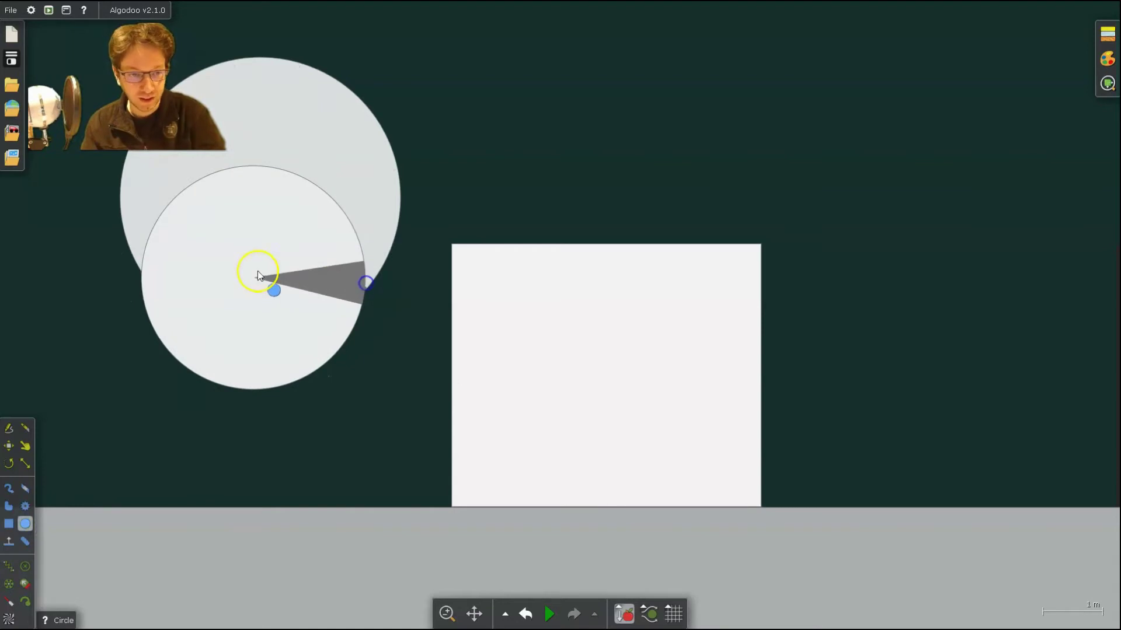
pyautogui.click(9, 430)
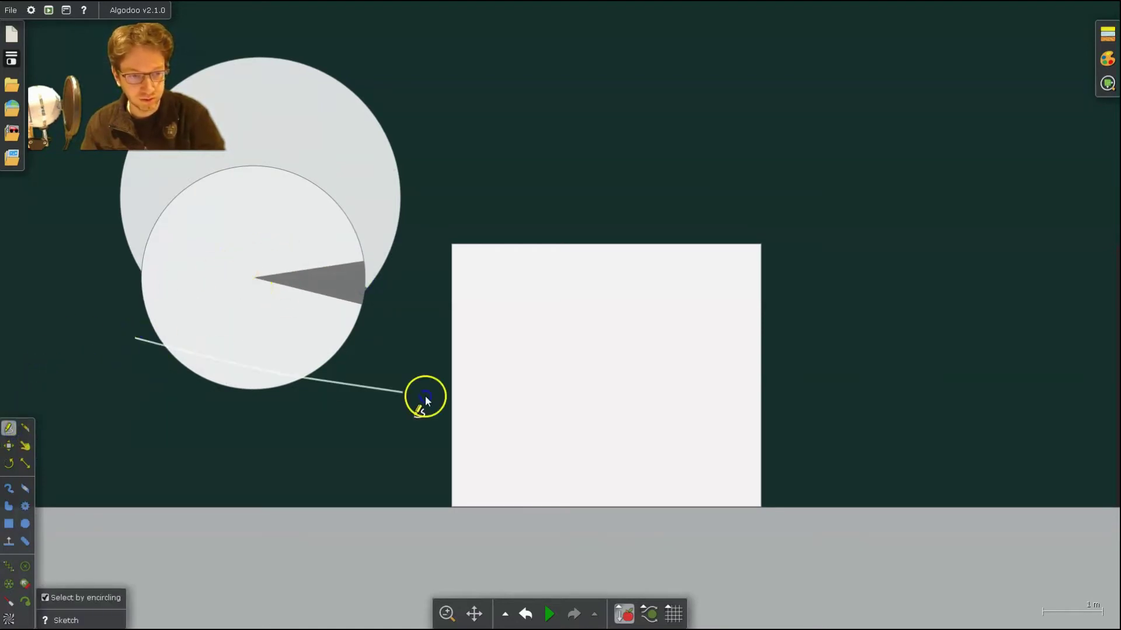
pyautogui.moveTo(425, 396); pyautogui.dragTo(425, 395)
pyautogui.click(325, 325)
pyautogui.moveTo(232, 235); pyautogui.dragTo(580, 266)
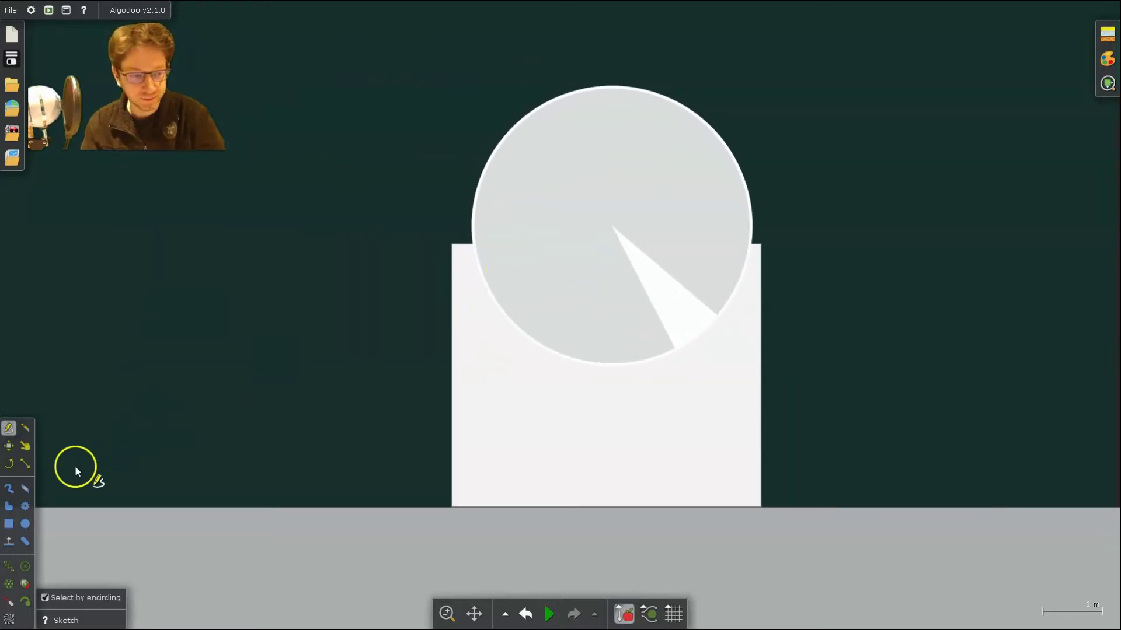
pyautogui.click(25, 463)
pyautogui.moveTo(577, 253); pyautogui.dragTo(583, 278)
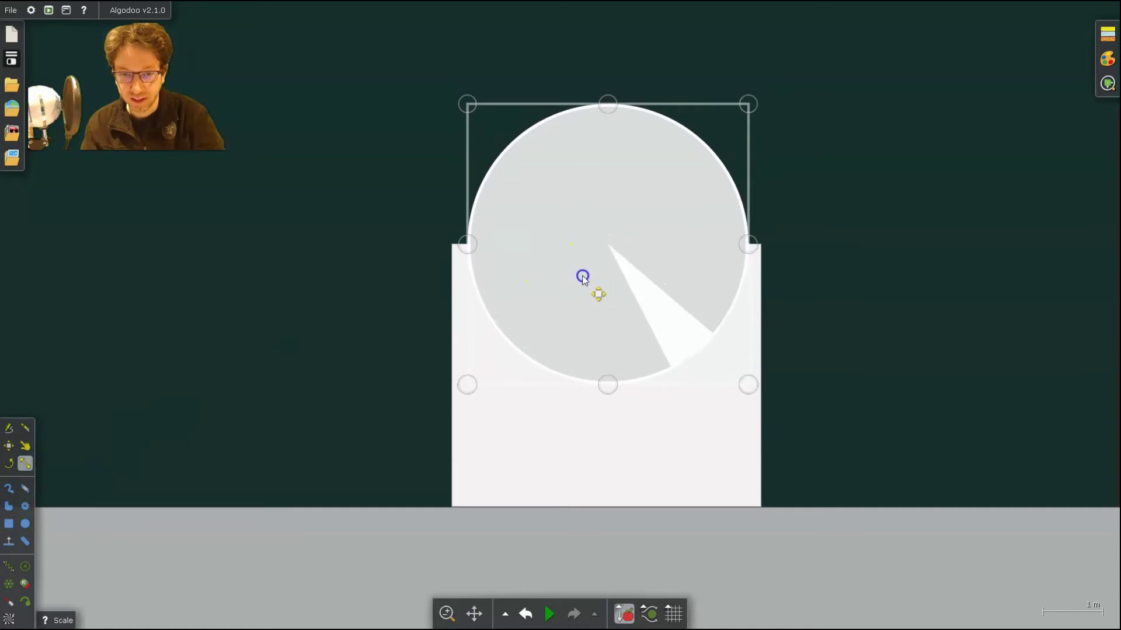
# - Subtract the circle from the box to carve a round bowl
pyautogui.rightClick(594, 279)
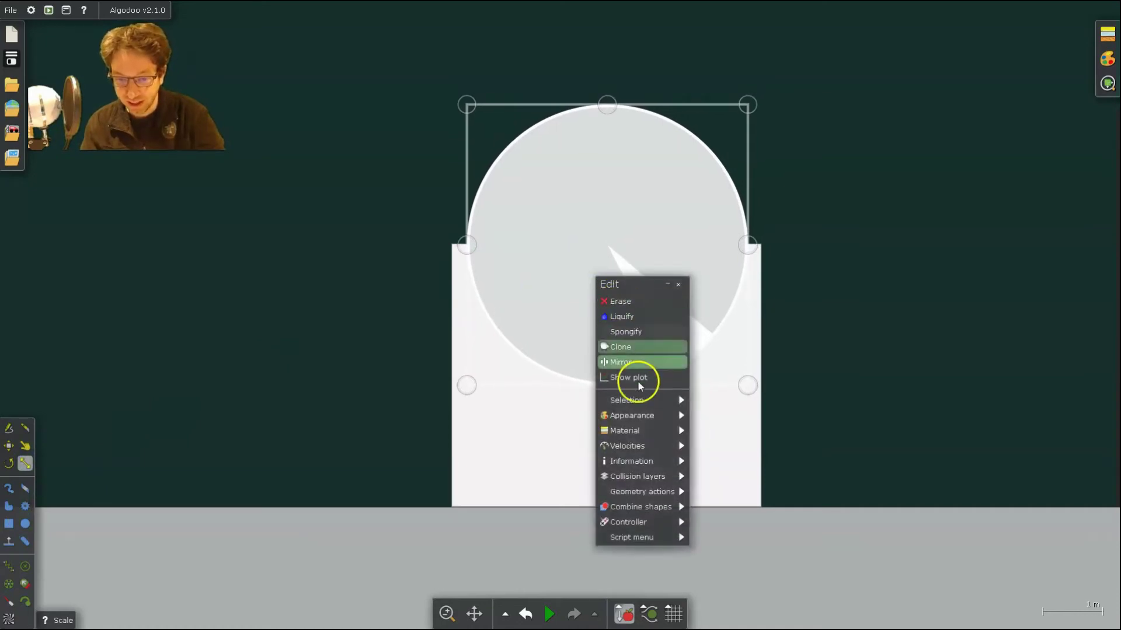
pyautogui.moveTo(672, 507)
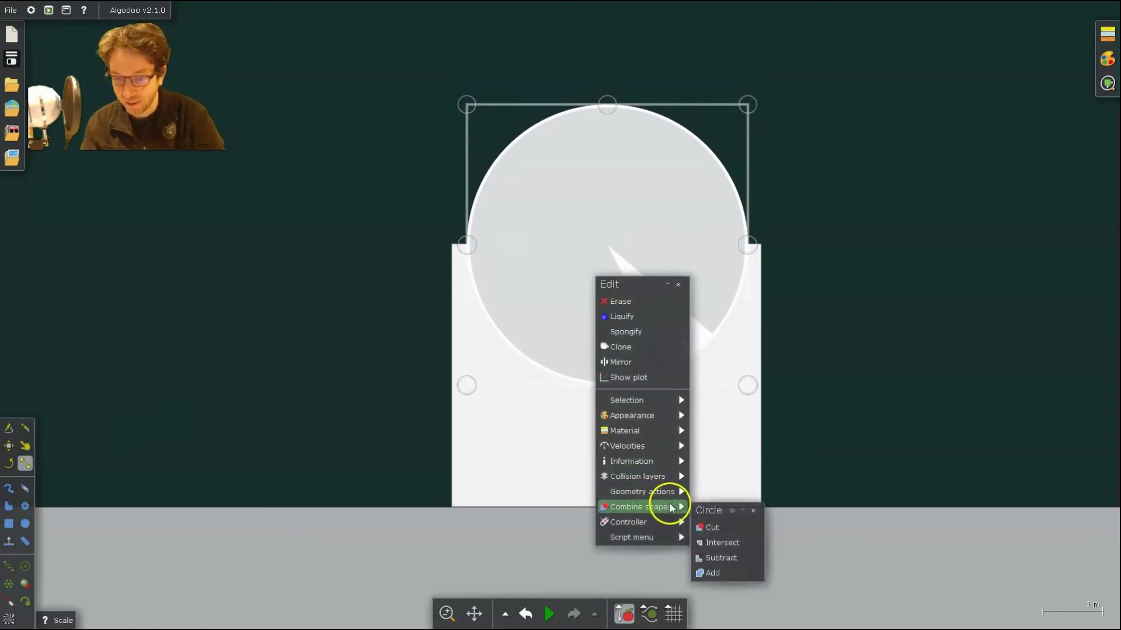
pyautogui.click(730, 561)
# - Shrink the circle into a small ball and let it roll inside the bowl, then pause
pyautogui.moveTo(660, 325); pyautogui.dragTo(963, 318)
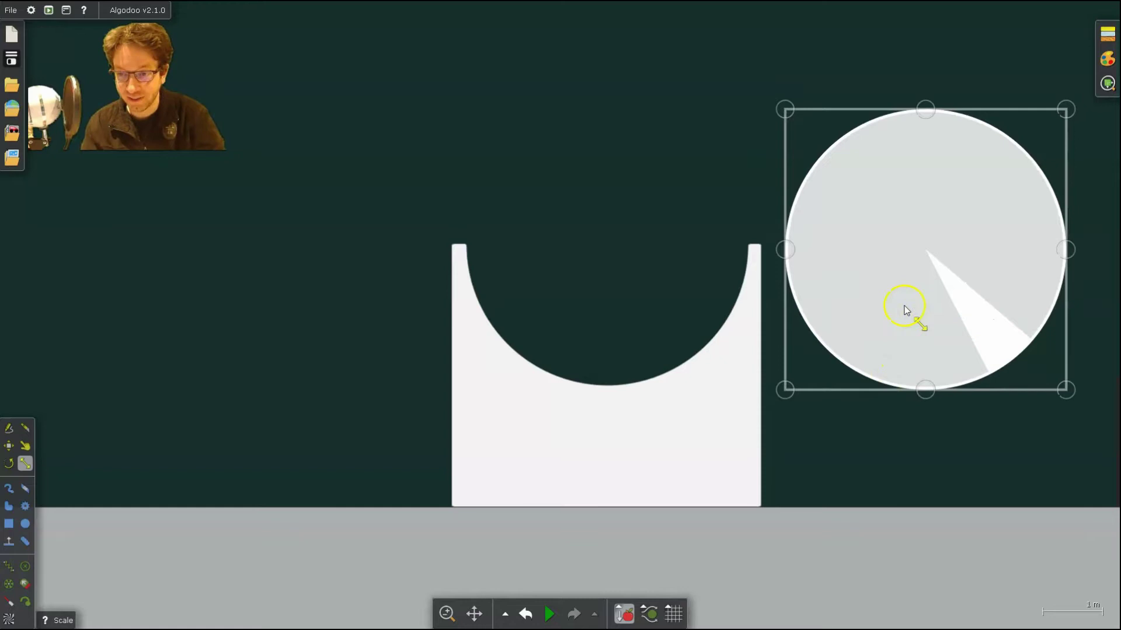
pyautogui.moveTo(784, 390)
pyautogui.mouseDown()
pyautogui.moveTo(901, 276)
pyautogui.moveTo(568, 260)
pyautogui.moveTo(488, 236)
pyautogui.mouseUp()
pyautogui.press('F2')
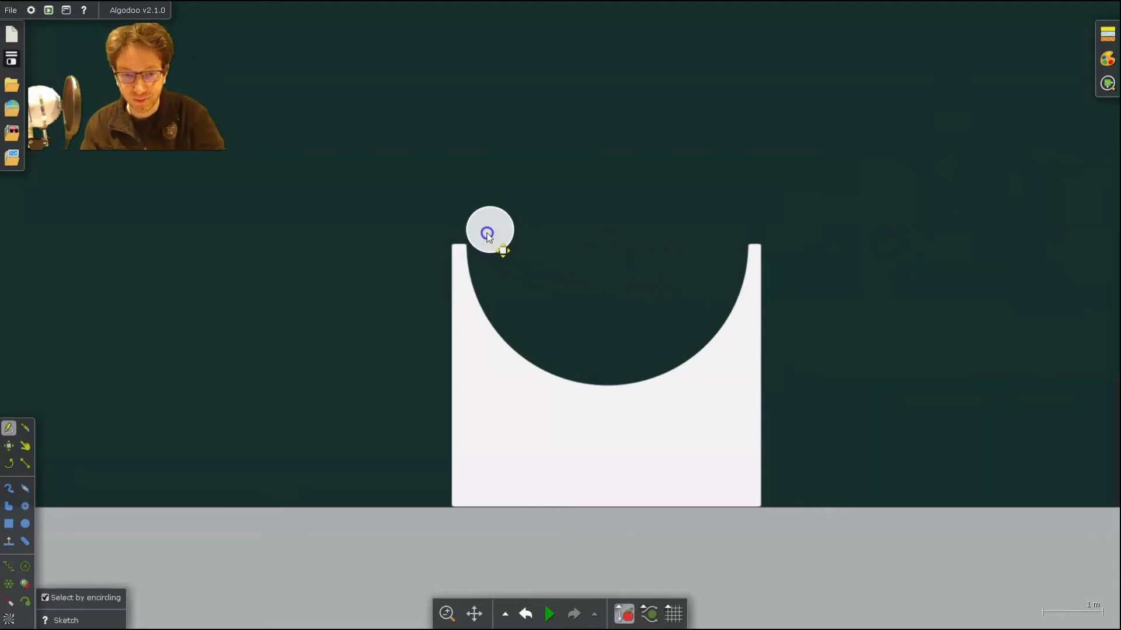
pyautogui.click(550, 607)
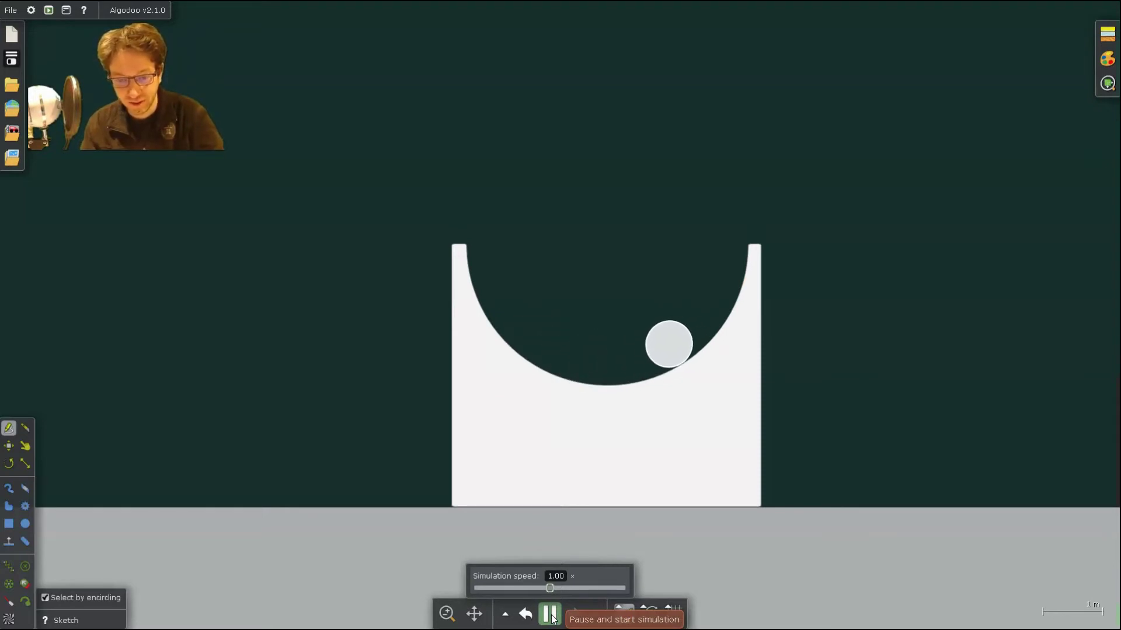
pyautogui.click(550, 614)
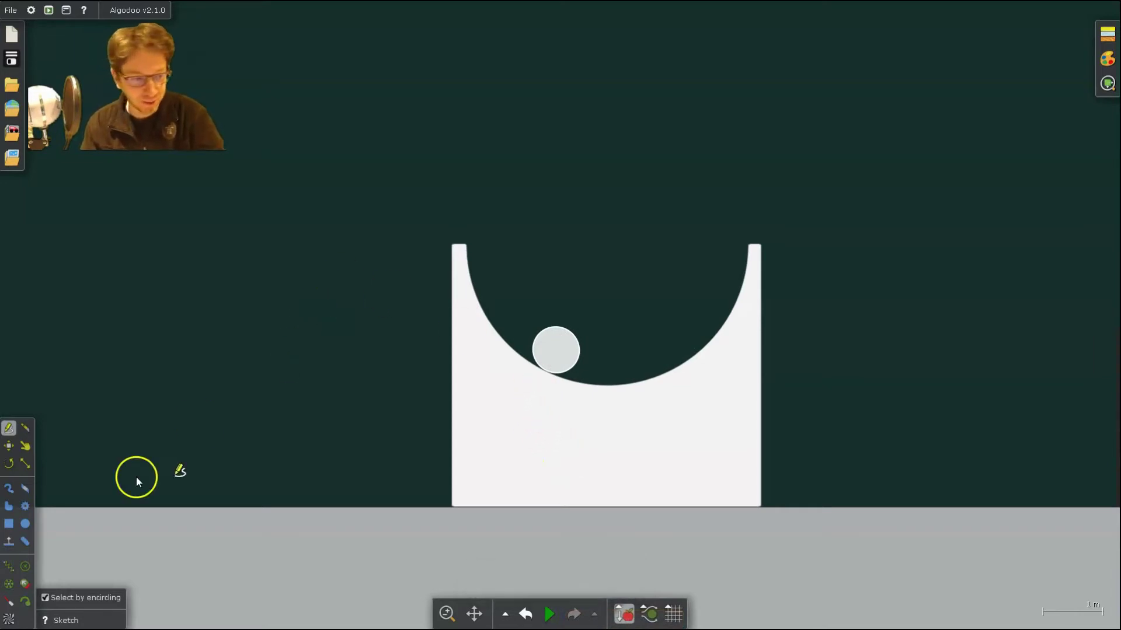
# - In a new scene, draw a wide block on the ground and let it settle
pyautogui.hotkey('ctrl', 'n')
pyautogui.click(9, 524)
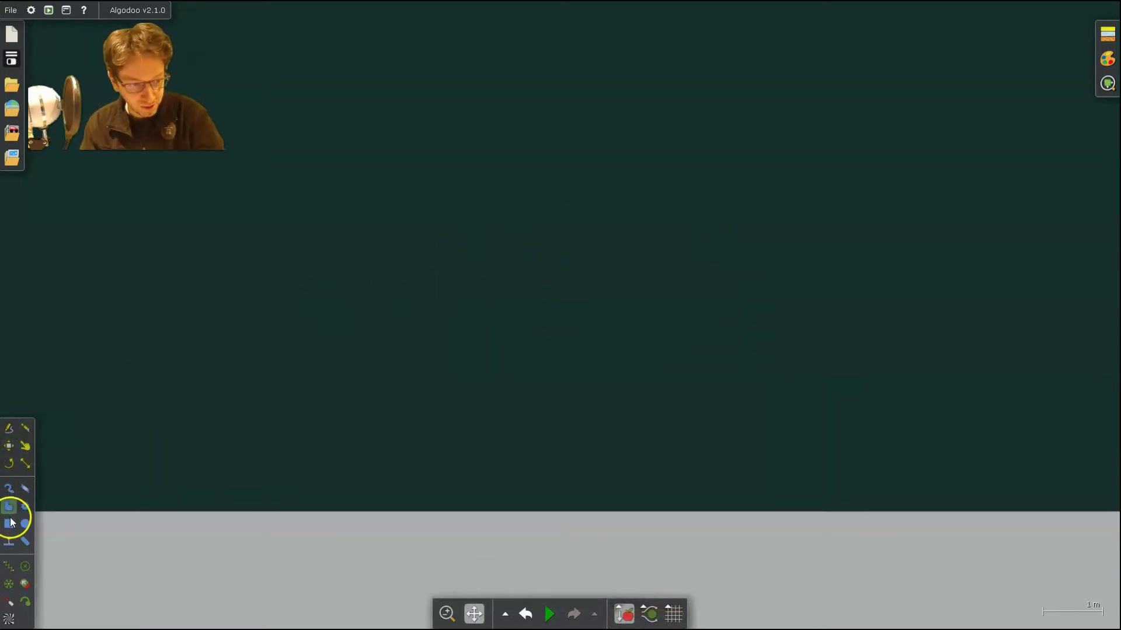
pyautogui.moveTo(89, 270); pyautogui.dragTo(1087, 509)
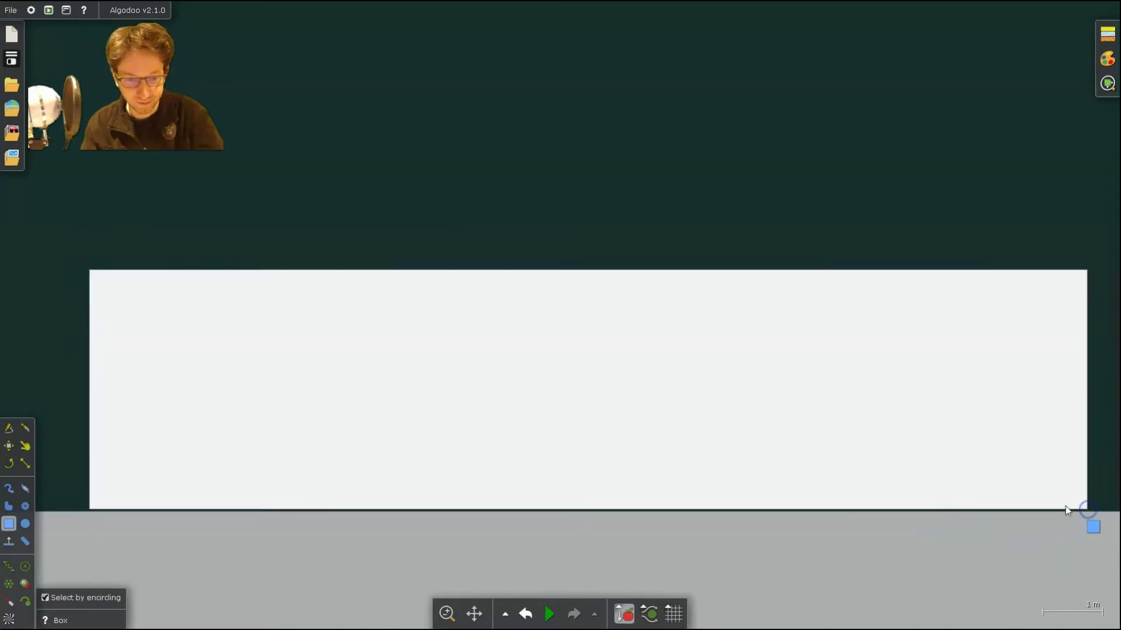
pyautogui.click(549, 614)
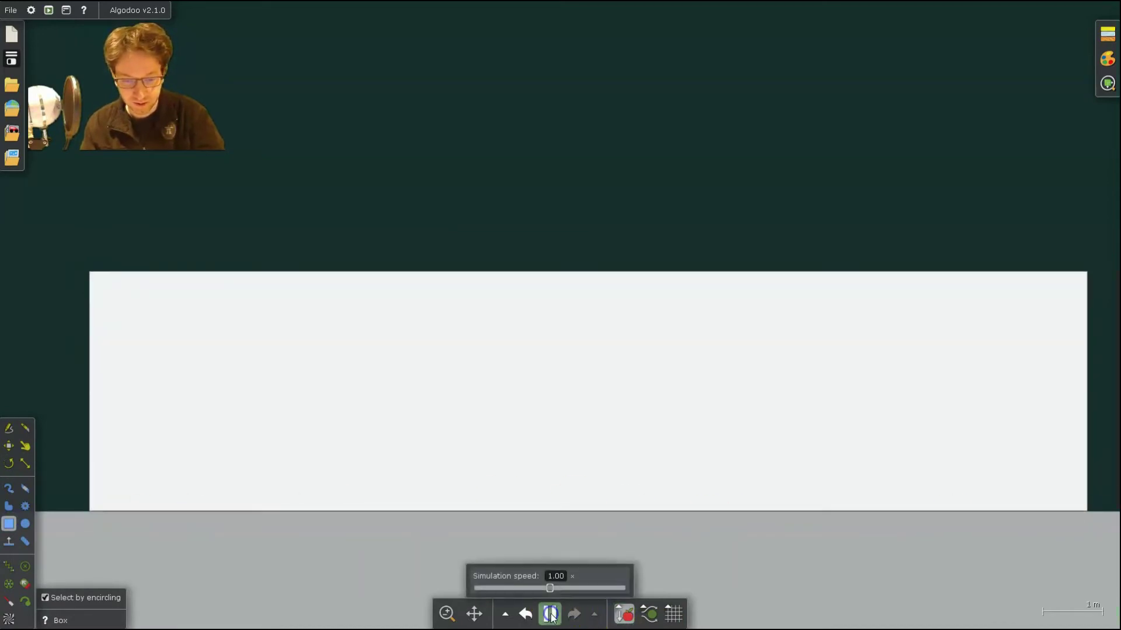
pyautogui.click(549, 614)
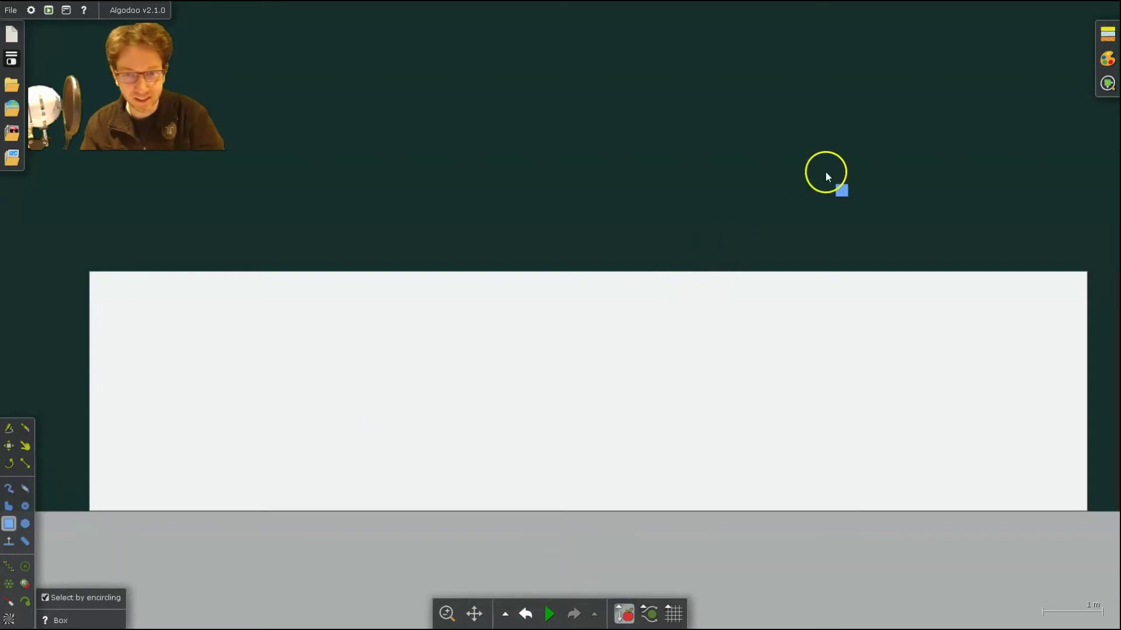
# - Draw a smaller grey box and a large circle, then set the box into the block's top middle
pyautogui.moveTo(878, 104); pyautogui.dragTo(1082, 232)
pyautogui.click(25, 524)
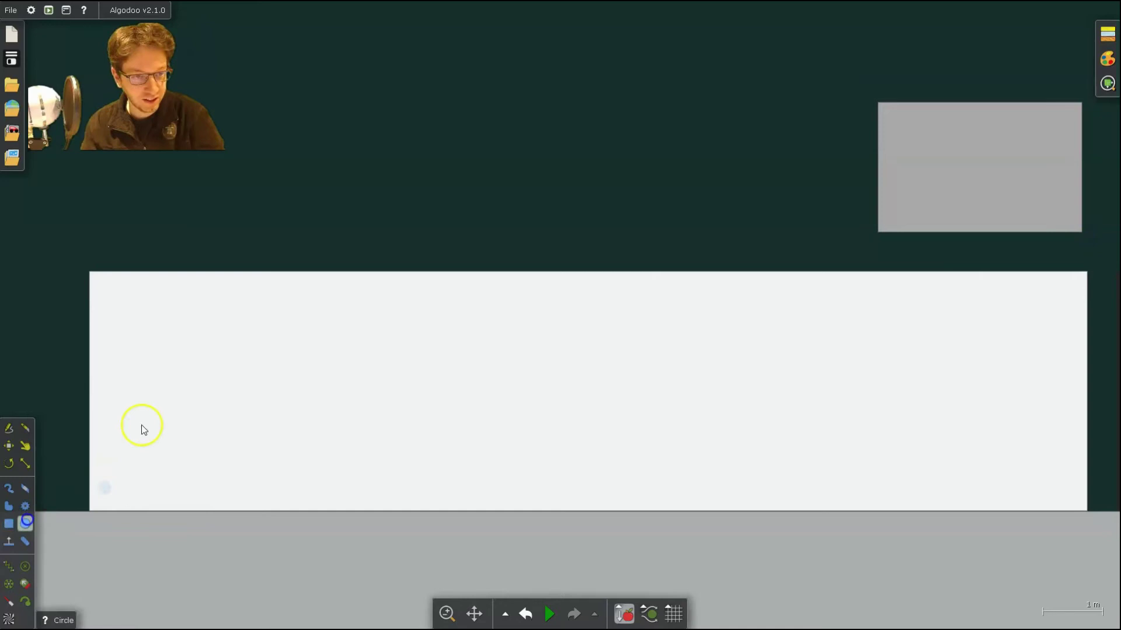
pyautogui.moveTo(306, 73); pyautogui.dragTo(323, 133)
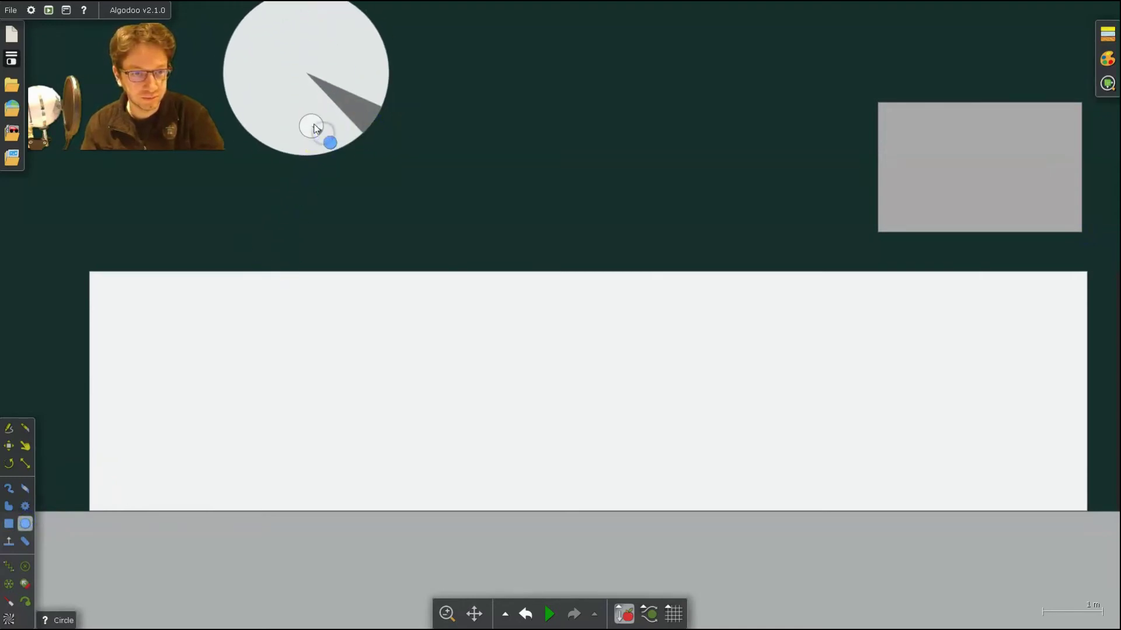
pyautogui.rightClick(314, 128)
pyautogui.press('Escape')
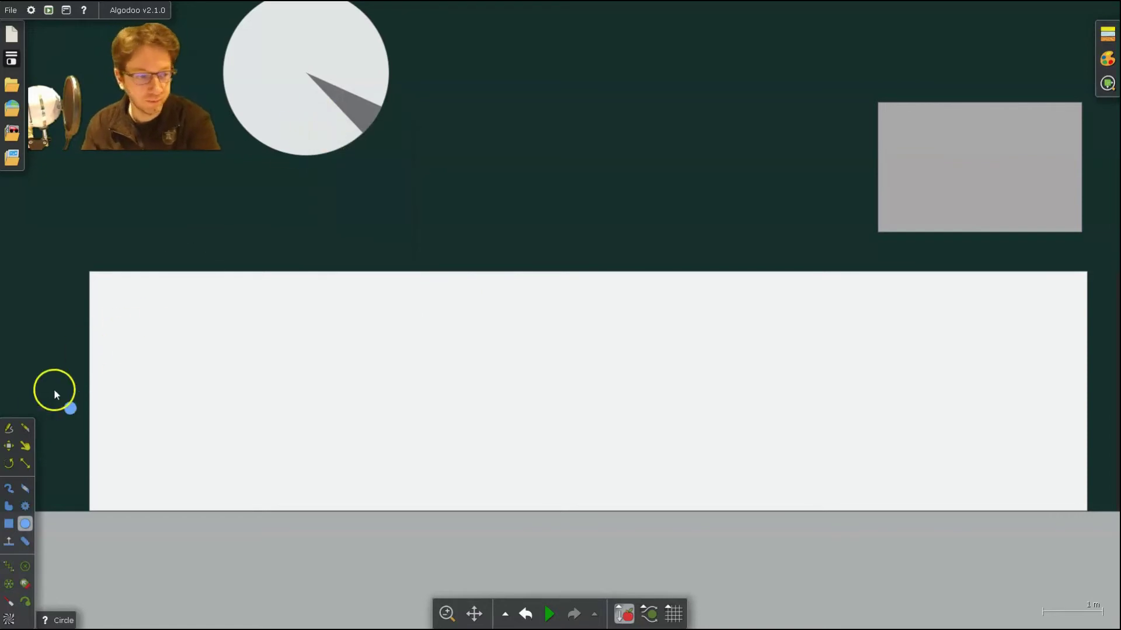
pyautogui.click(10, 428)
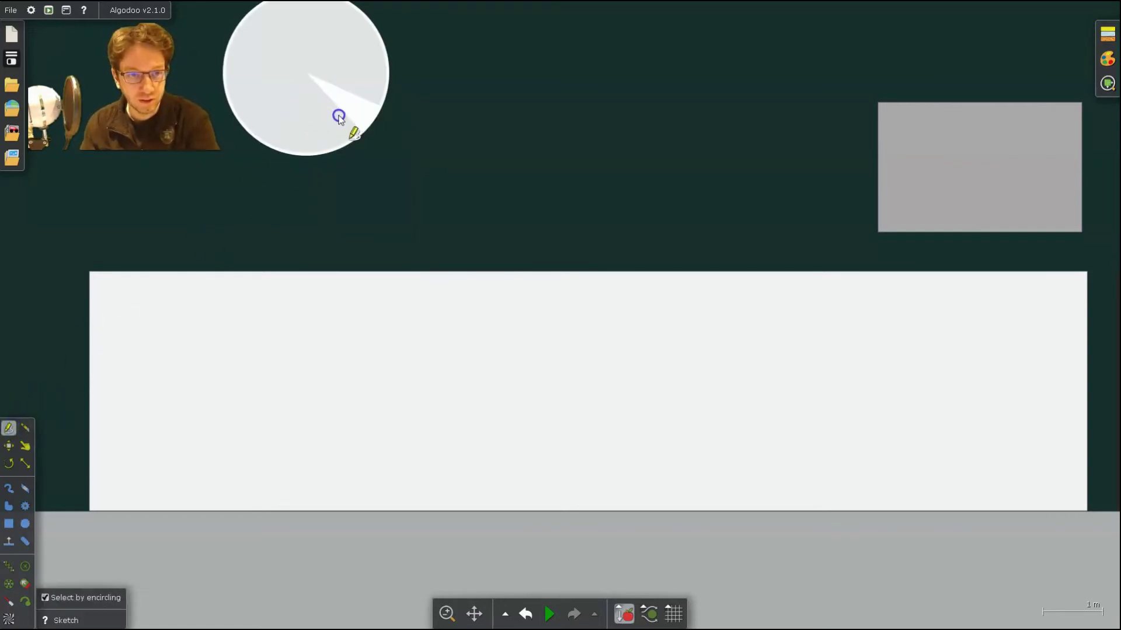
pyautogui.moveTo(321, 118); pyautogui.dragTo(548, 170)
pyautogui.click(938, 218)
pyautogui.moveTo(938, 218); pyautogui.dragTo(550, 346)
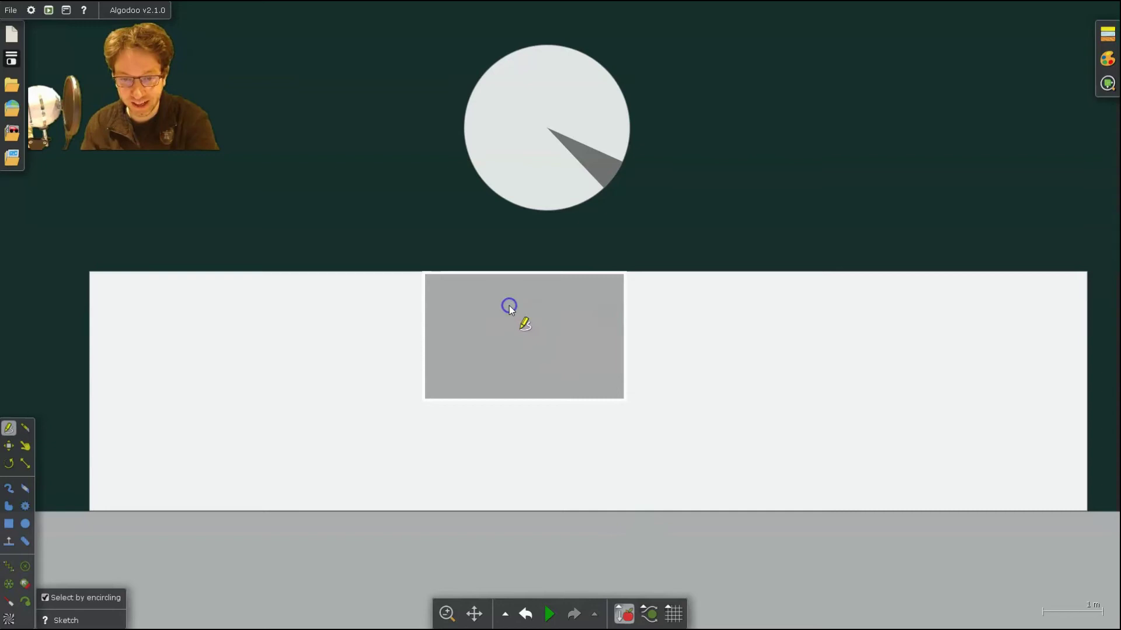
# - Cut the grey box's shape out of the white block as a rectangular notch
pyautogui.rightClick(509, 306)
pyautogui.moveTo(588, 552)
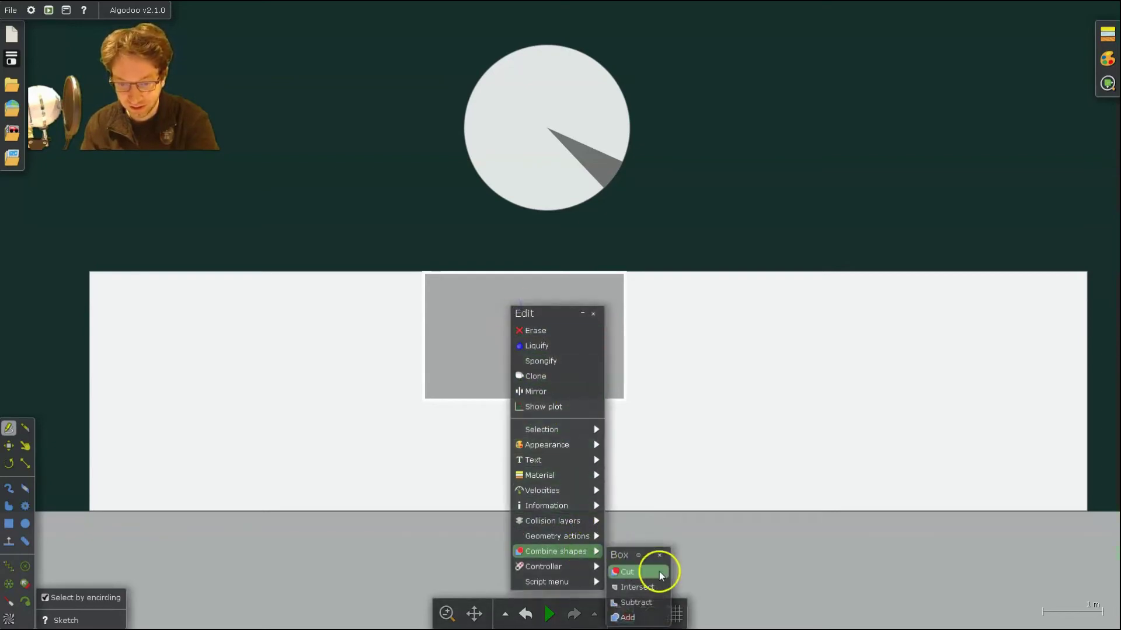
pyautogui.click(637, 603)
pyautogui.moveTo(577, 308); pyautogui.dragTo(925, 162)
# - Add the circle at the notch's left corner to round it, then put the grey box into the notch
pyautogui.moveTo(541, 134); pyautogui.dragTo(416, 375)
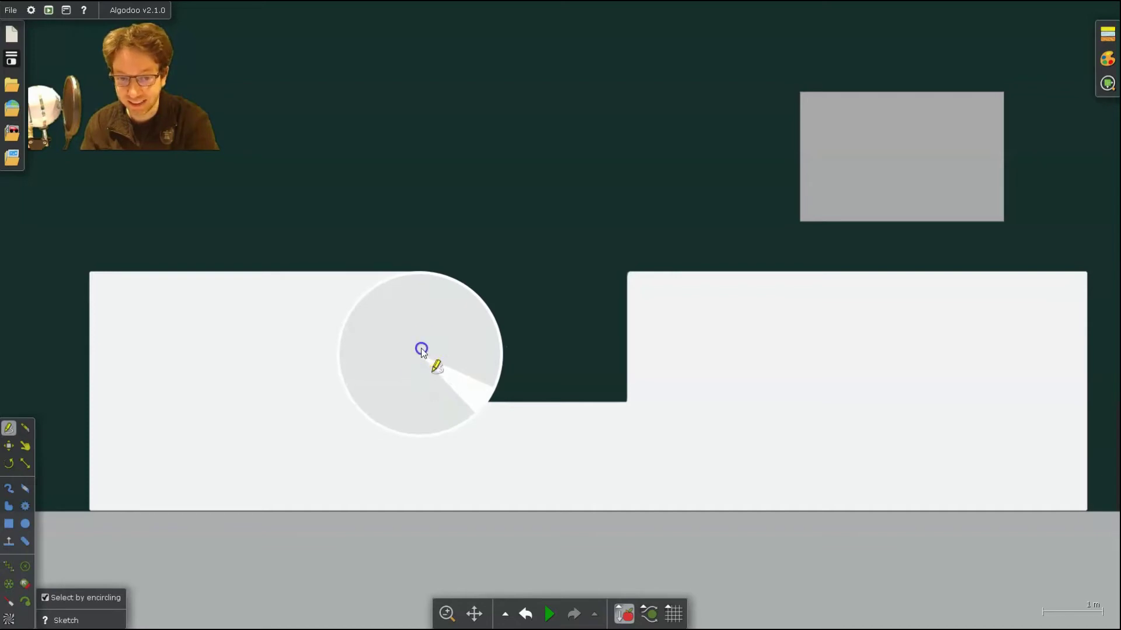
pyautogui.rightClick(421, 330)
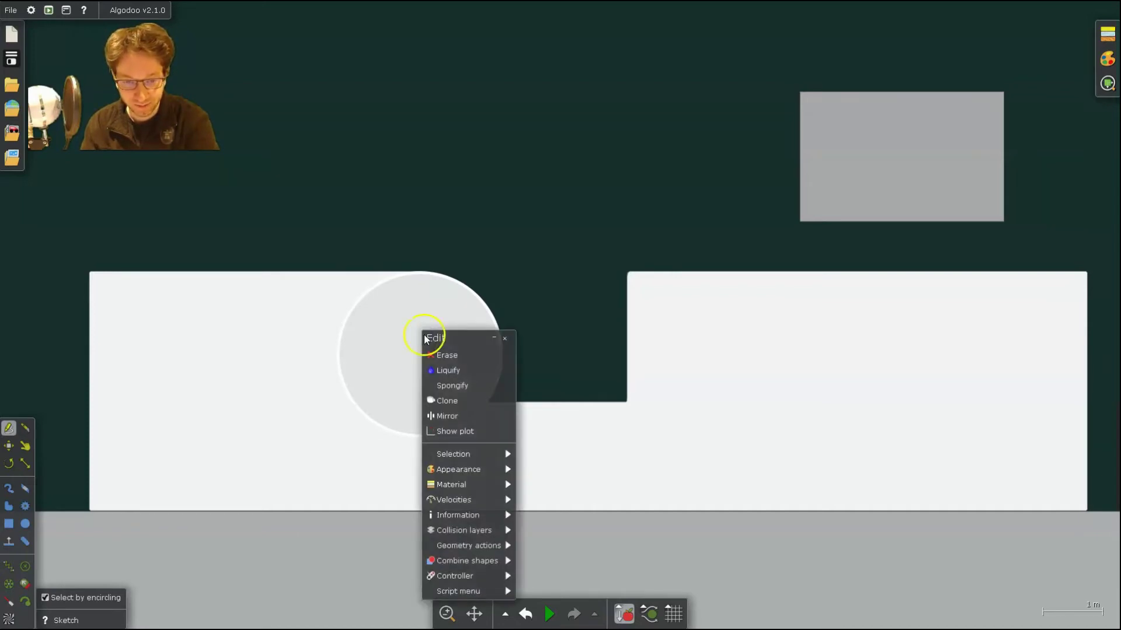
pyautogui.moveTo(485, 562)
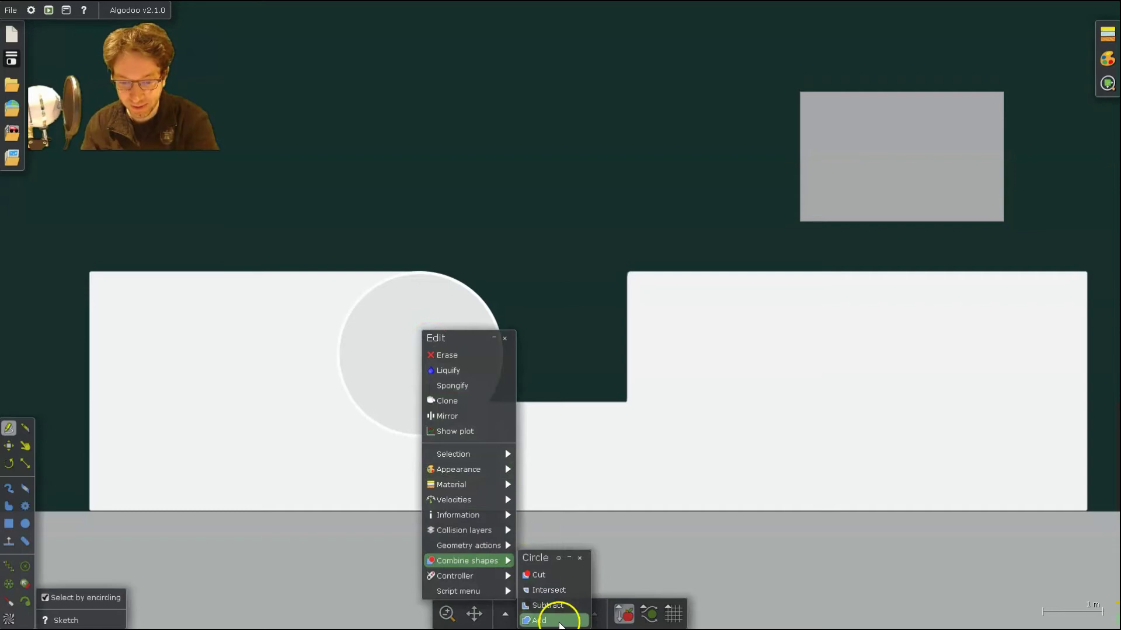
pyautogui.click(538, 620)
pyautogui.moveTo(428, 385); pyautogui.dragTo(487, 166)
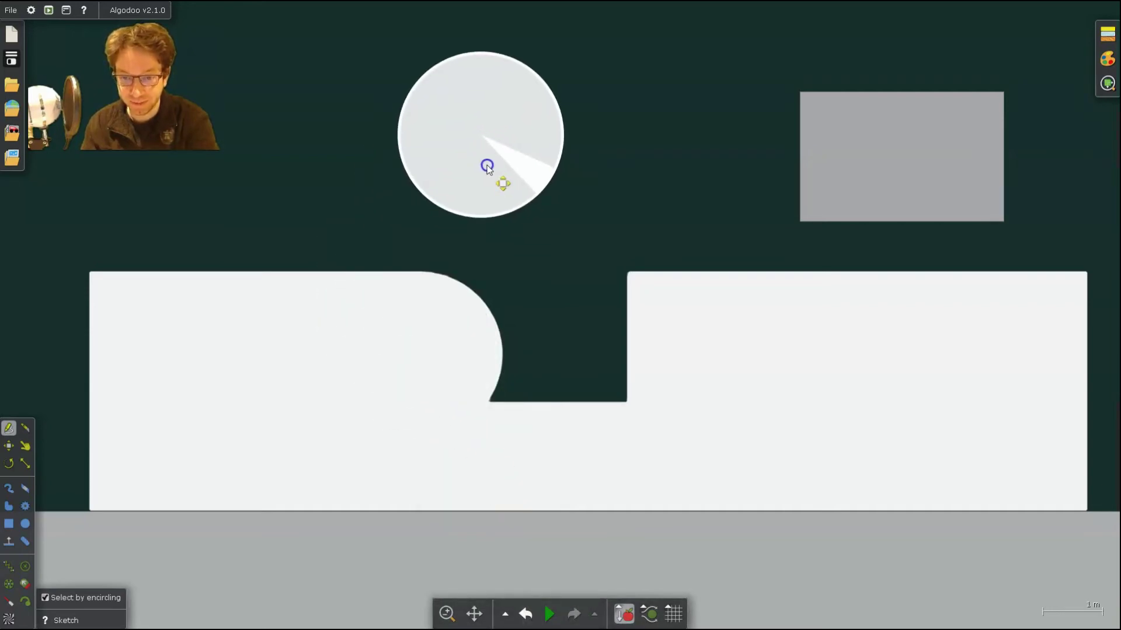
pyautogui.moveTo(487, 166); pyautogui.dragTo(494, 160)
pyautogui.moveTo(839, 159)
pyautogui.mouseDown()
pyautogui.moveTo(903, 165)
pyautogui.moveTo(698, 363)
pyautogui.moveTo(552, 407)
pyautogui.moveTo(548, 378)
pyautogui.mouseUp()
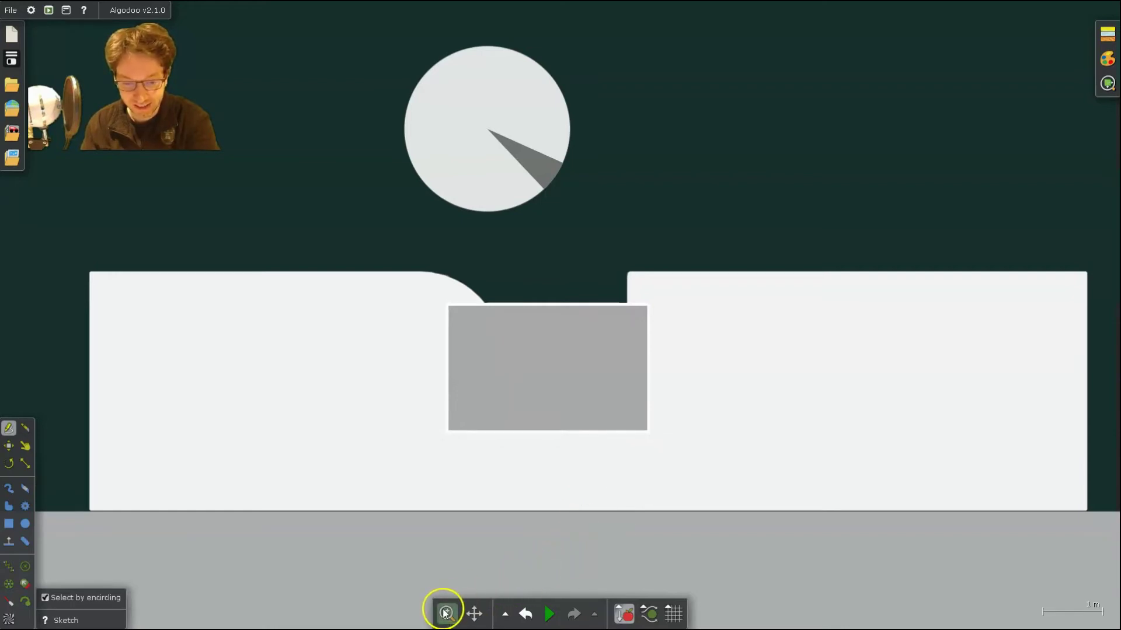
# - Combine the grey box into the white block and move the box aside
pyautogui.rightClick(612, 387)
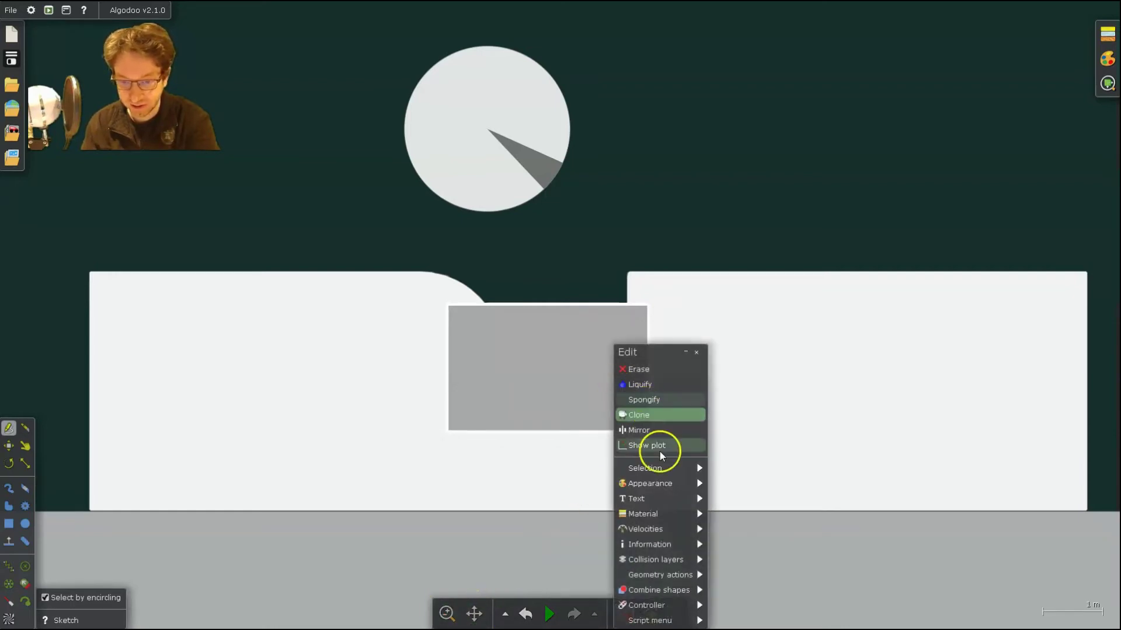
pyautogui.moveTo(685, 591)
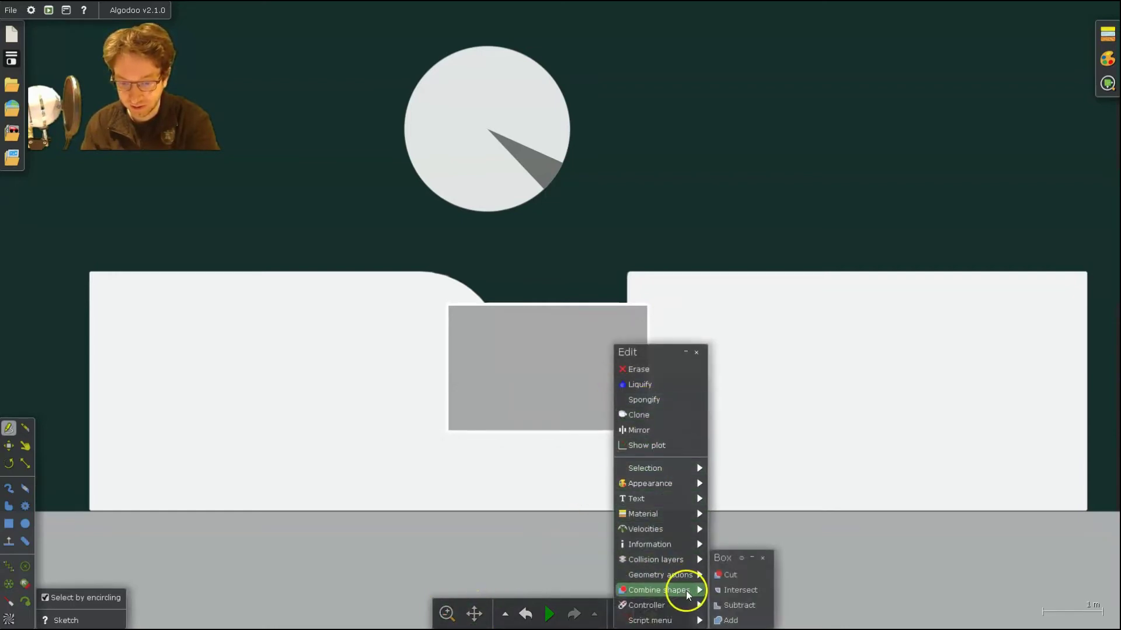
pyautogui.click(731, 621)
pyautogui.moveTo(587, 417); pyautogui.dragTo(892, 217)
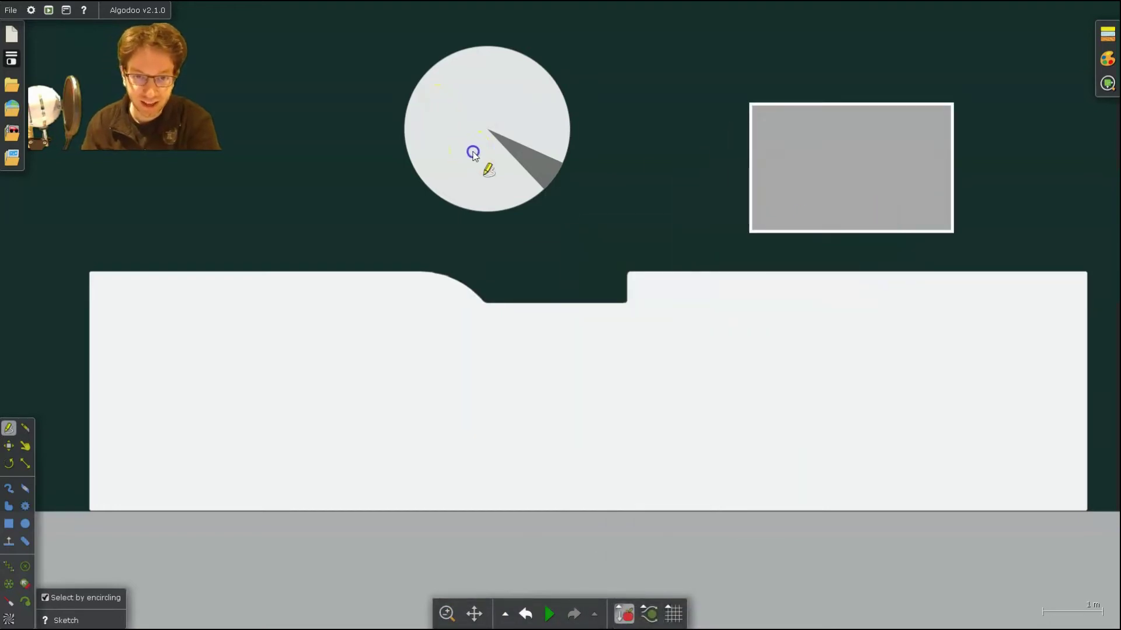
# - Subtract the circle from the ground to form a rounded dip and smooth its edge
pyautogui.moveTo(474, 141); pyautogui.dragTo(532, 260)
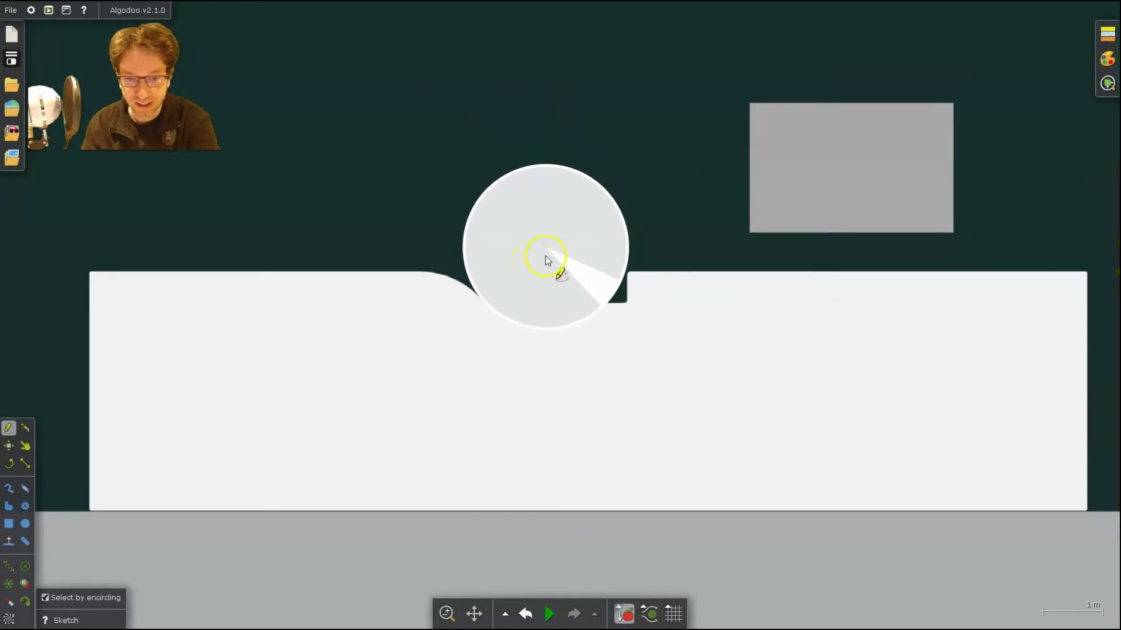
pyautogui.rightClick(545, 256)
pyautogui.moveTo(620, 484)
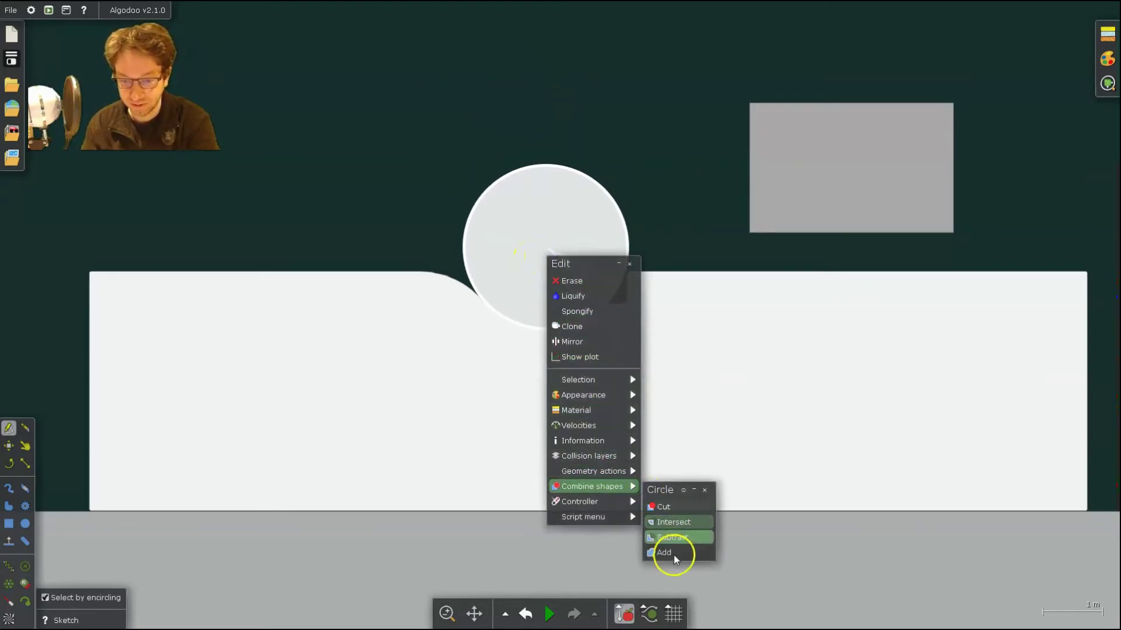
pyautogui.click(675, 537)
pyautogui.moveTo(572, 305); pyautogui.dragTo(607, 174)
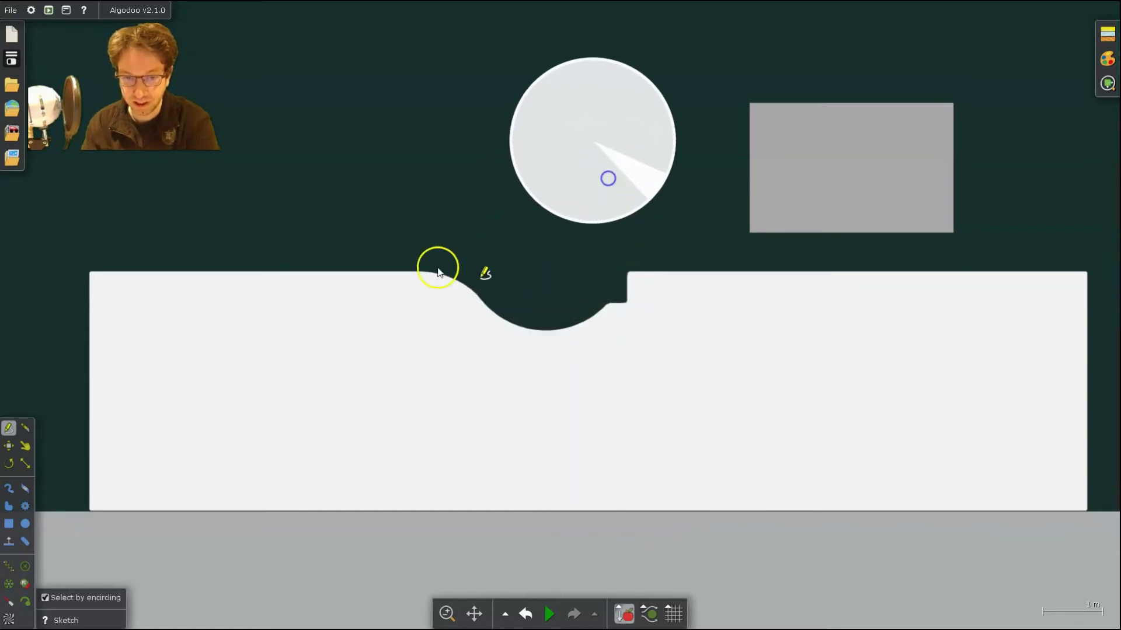
pyautogui.moveTo(458, 288)
pyautogui.mouseDown()
pyautogui.moveTo(530, 334)
pyautogui.moveTo(608, 320)
pyautogui.moveTo(633, 248)
pyautogui.mouseUp()
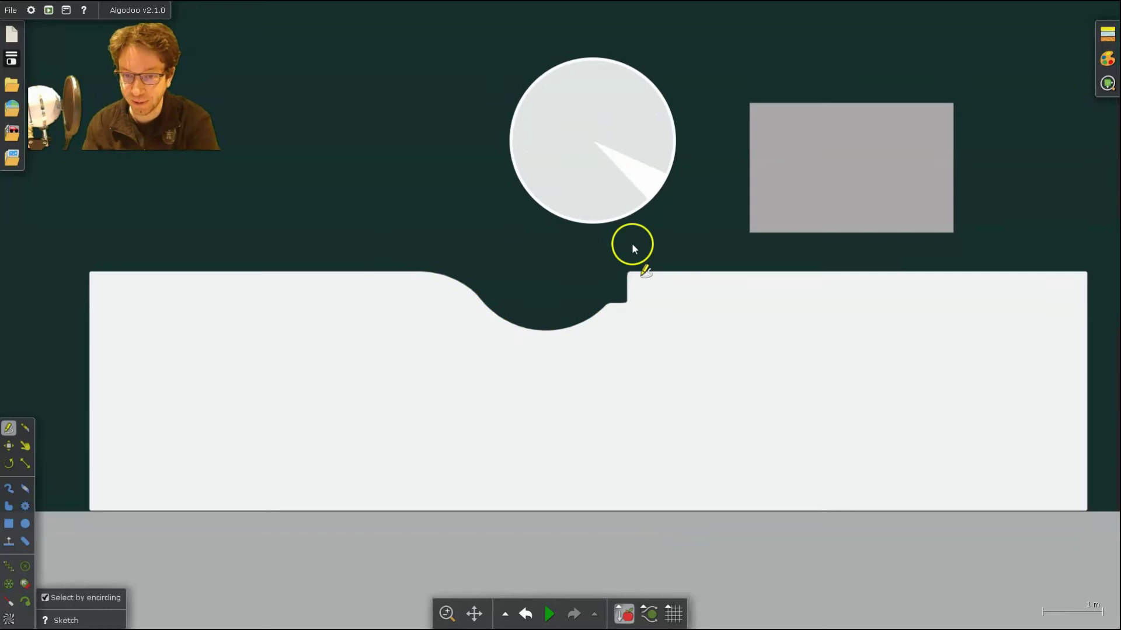
# - Add the circle onto the ground's right step as a rounded hump, leaving the circle free above
pyautogui.moveTo(611, 167); pyautogui.dragTo(685, 347)
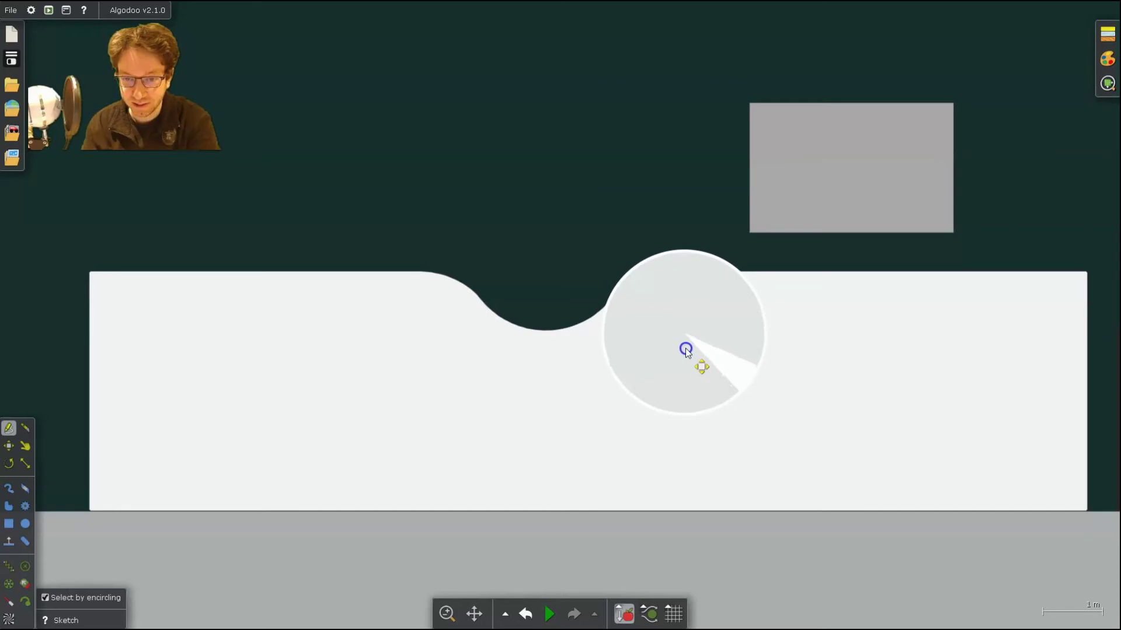
pyautogui.rightClick(686, 348)
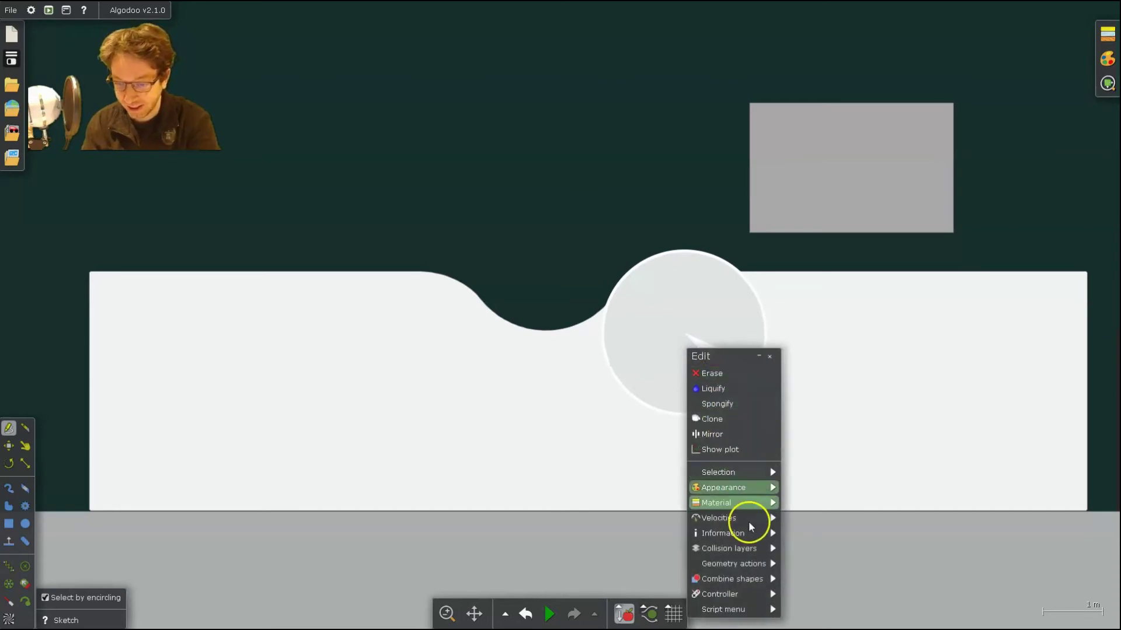
pyautogui.moveTo(771, 579)
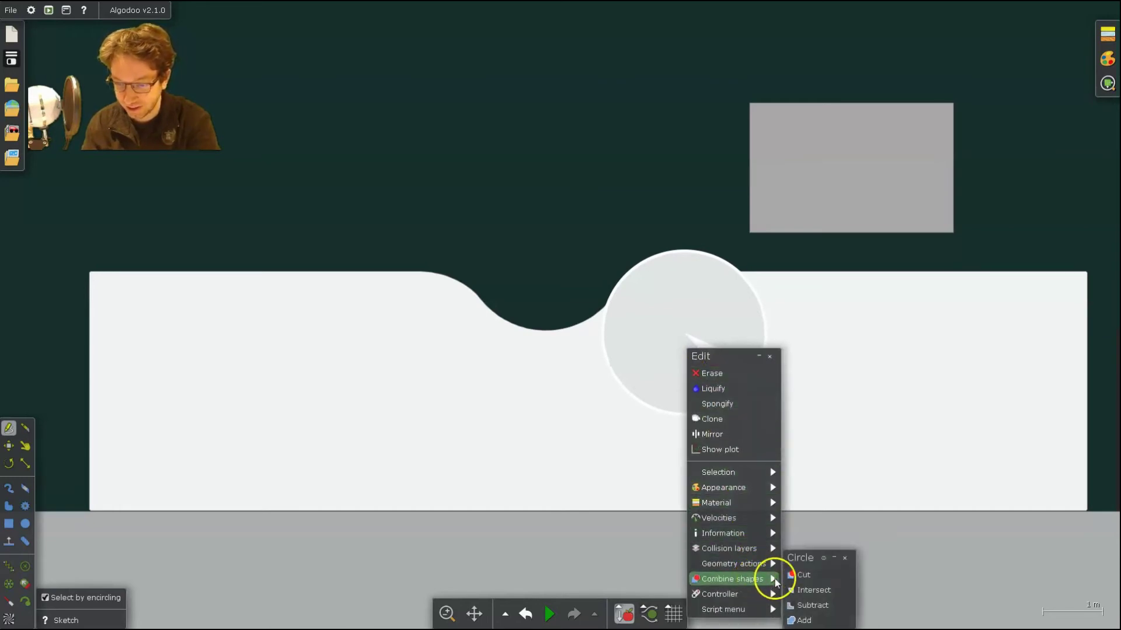
pyautogui.click(819, 621)
pyautogui.moveTo(708, 417); pyautogui.dragTo(456, 175)
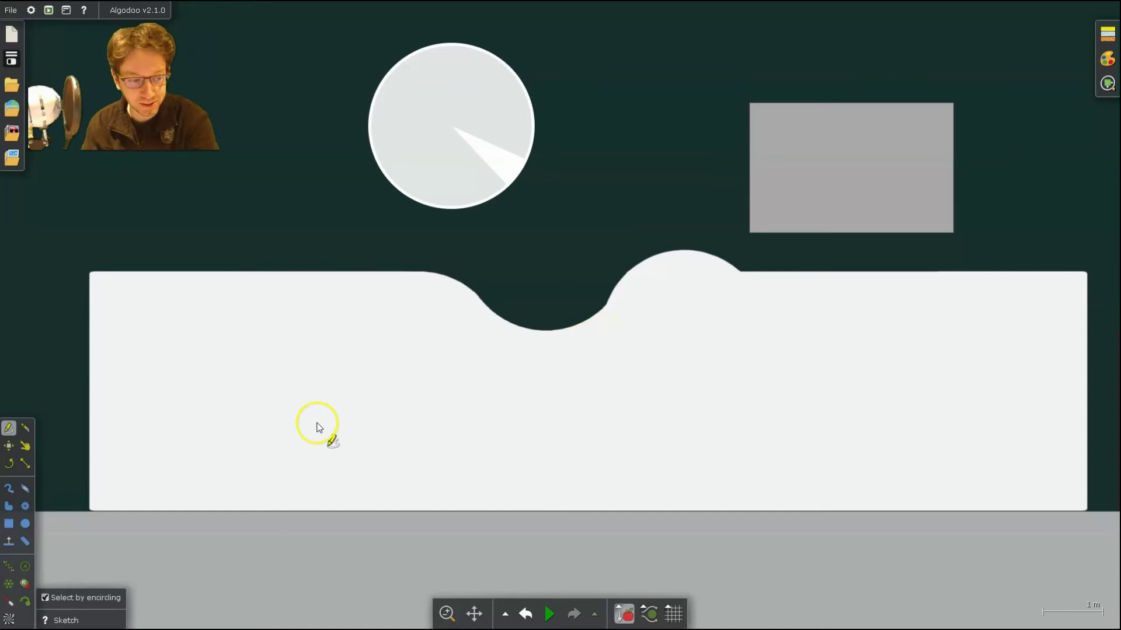
# - In empty space to the right, outline a closed hill-and-valley polygon track and fixate it
pyautogui.click(10, 509)
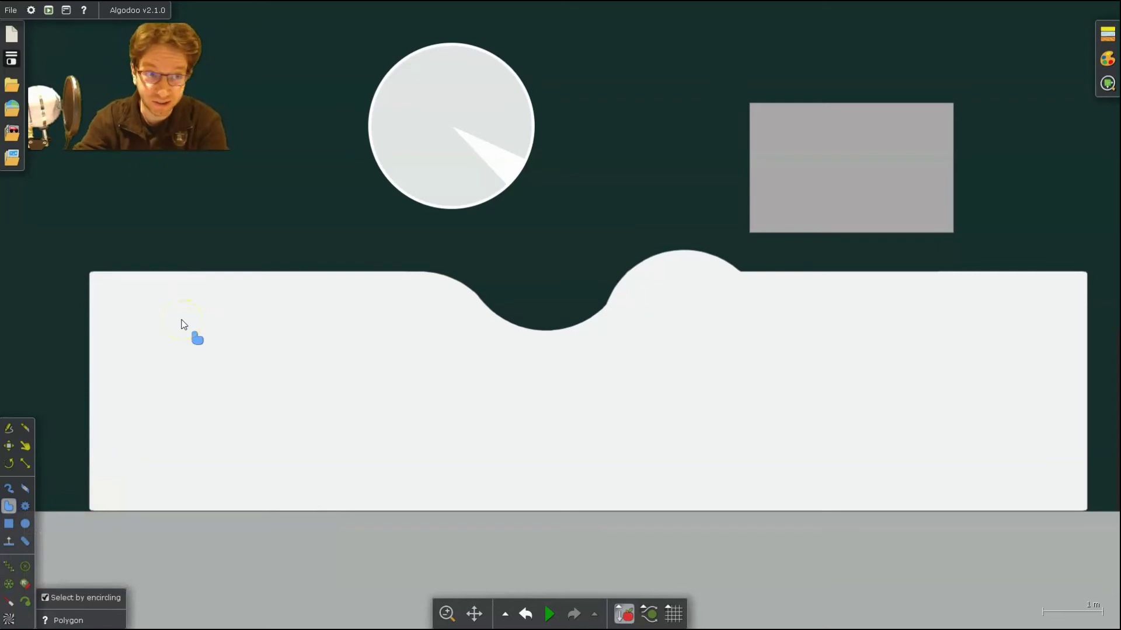
pyautogui.click(474, 614)
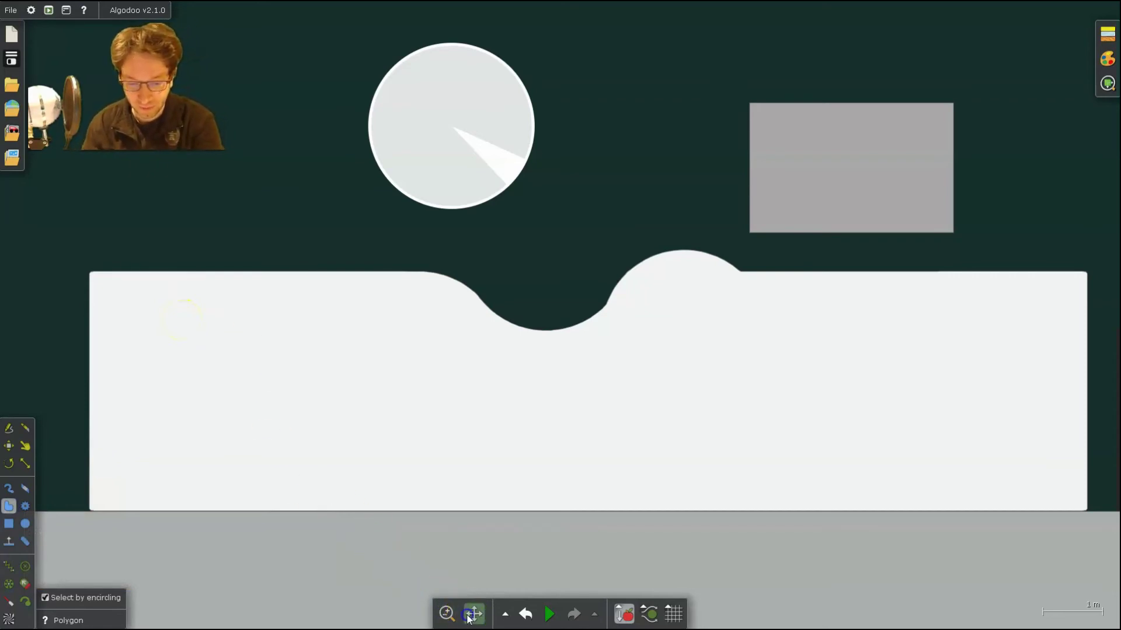
pyautogui.moveTo(884, 258); pyautogui.dragTo(7, 300)
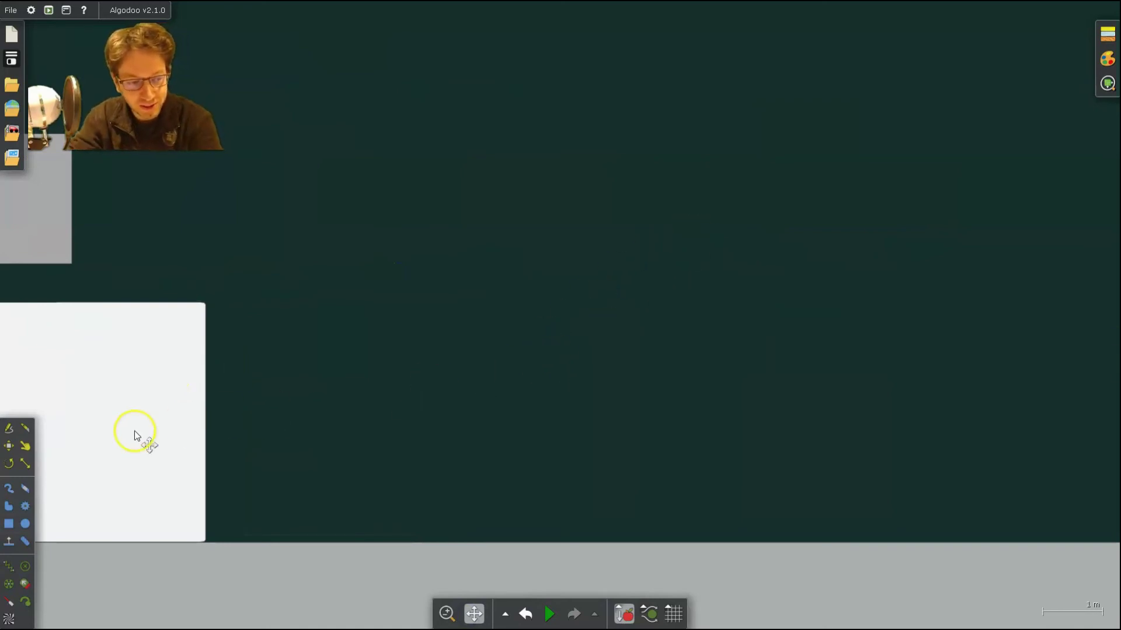
pyautogui.click(9, 506)
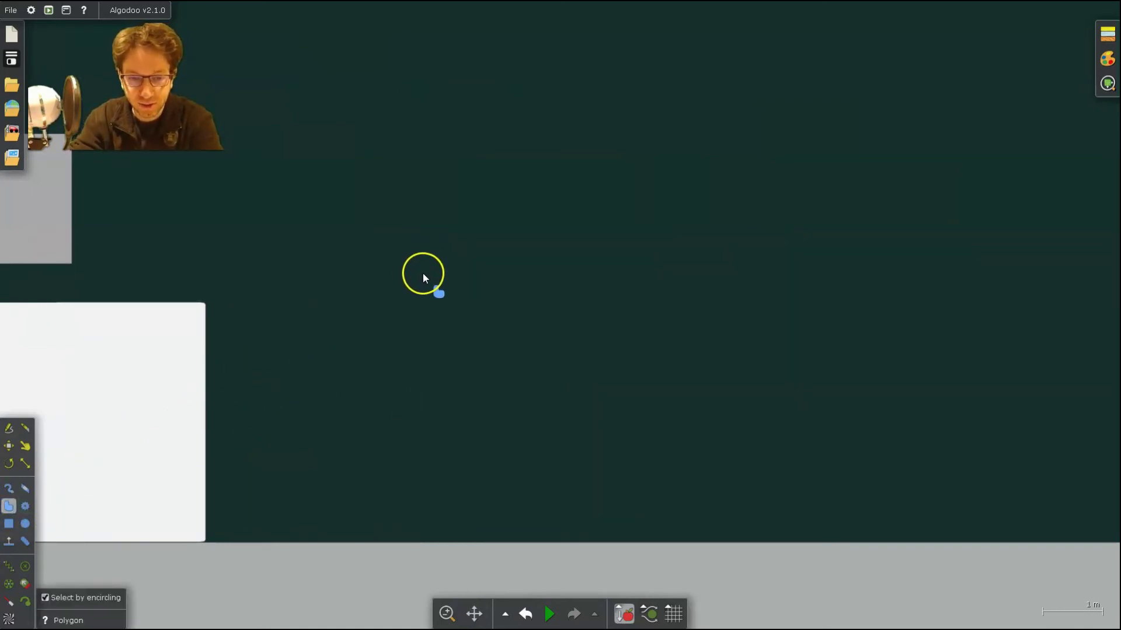
pyautogui.moveTo(419, 281); pyautogui.dragTo(492, 301)
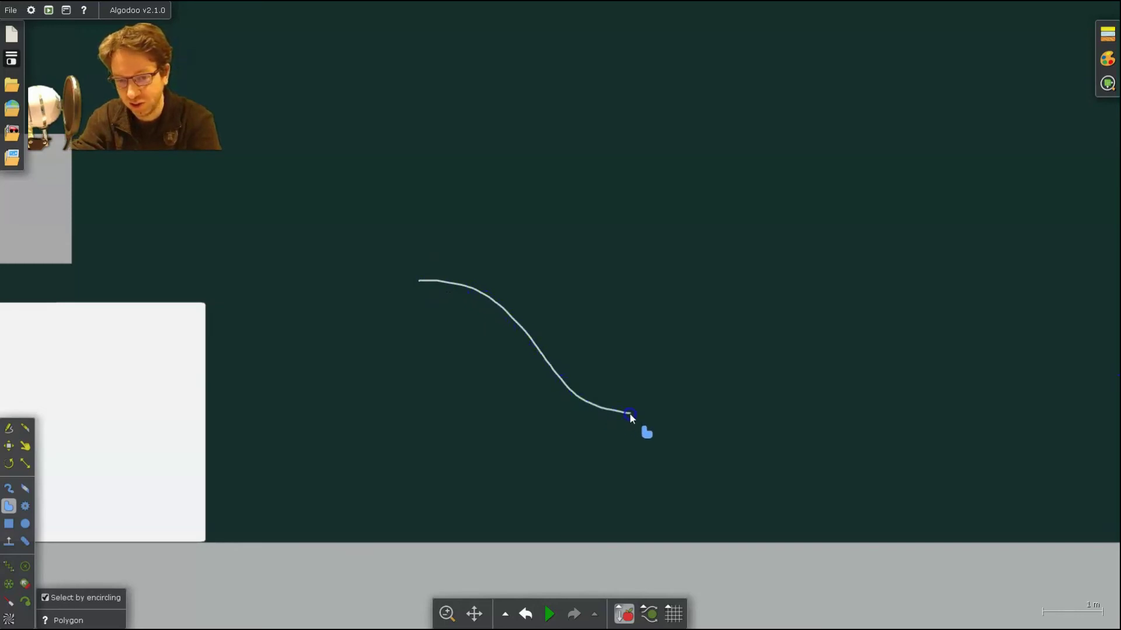
pyautogui.moveTo(702, 389)
pyautogui.mouseDown()
pyautogui.moveTo(758, 349)
pyautogui.moveTo(814, 357)
pyautogui.moveTo(843, 388)
pyautogui.moveTo(890, 398)
pyautogui.moveTo(948, 377)
pyautogui.moveTo(986, 395)
pyautogui.moveTo(981, 534)
pyautogui.moveTo(439, 543)
pyautogui.moveTo(422, 530)
pyautogui.moveTo(412, 450)
pyautogui.mouseUp()
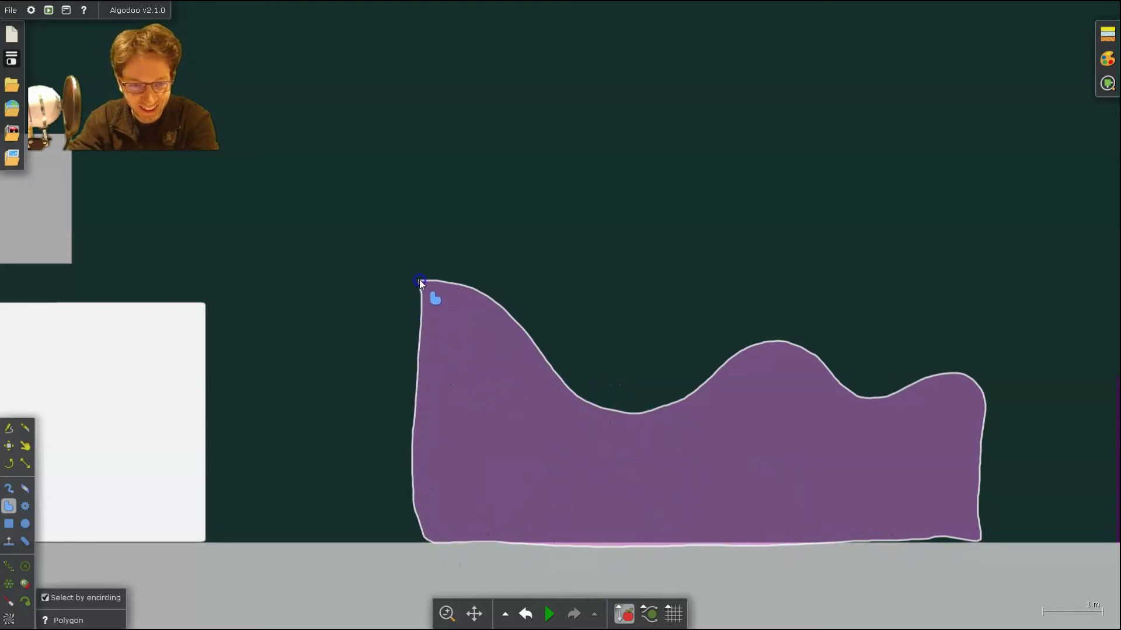
pyautogui.moveTo(418, 279); pyautogui.dragTo(419, 279)
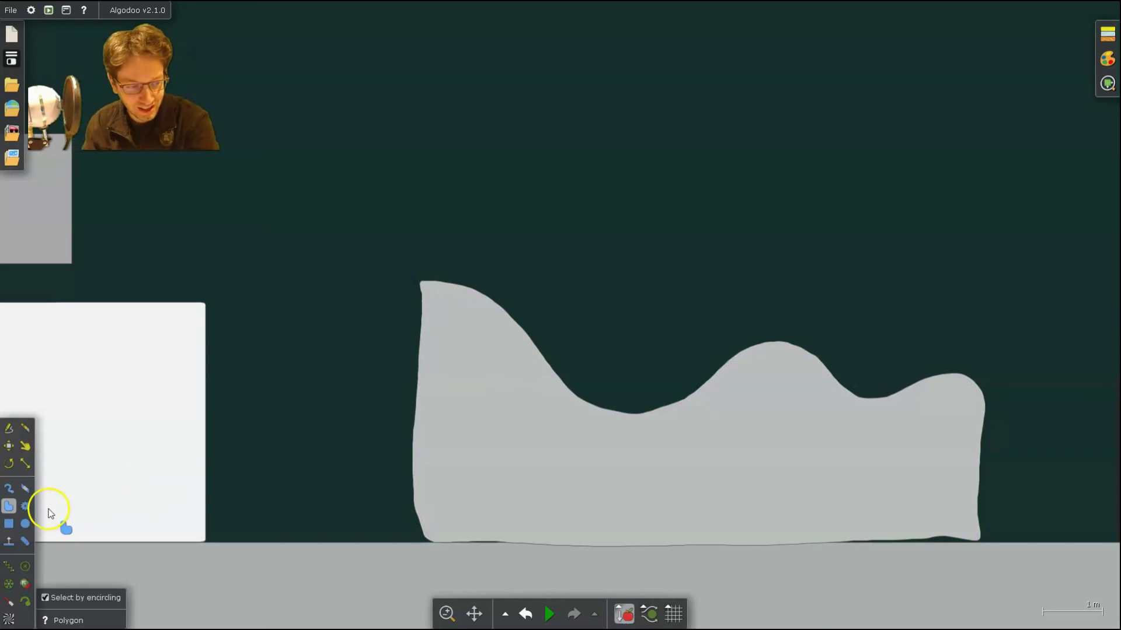
pyautogui.click(30, 568)
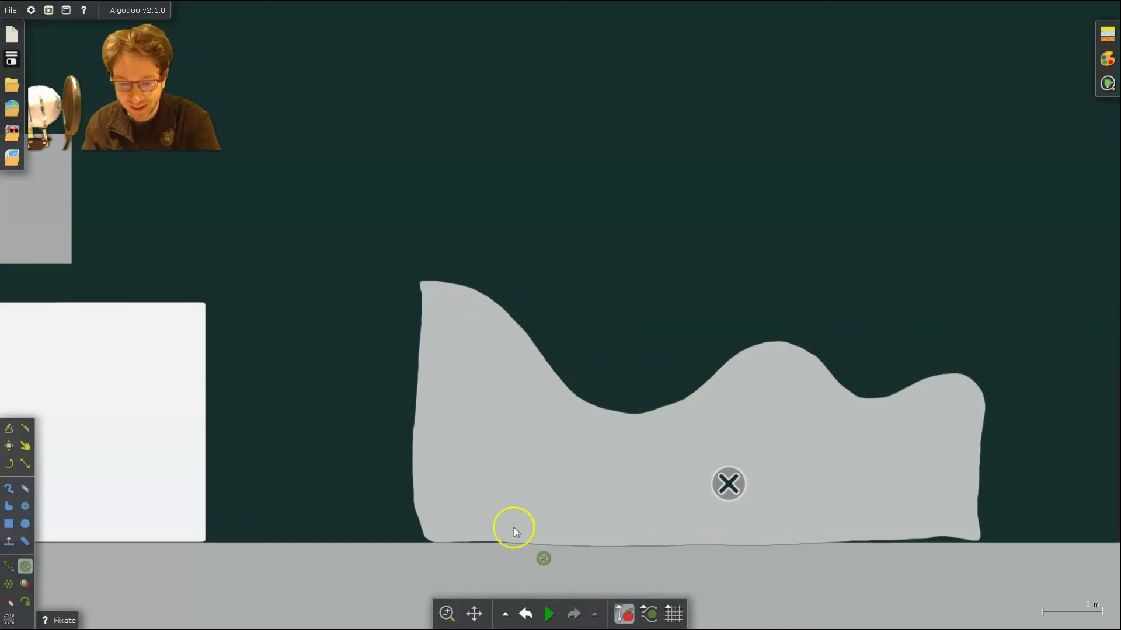
# - Pan and zoom out until the ground, circle, box and whole machine are framed
pyautogui.click(474, 614)
pyautogui.moveTo(305, 380); pyautogui.dragTo(227, 326)
pyautogui.moveTo(546, 317); pyautogui.dragTo(545, 317)
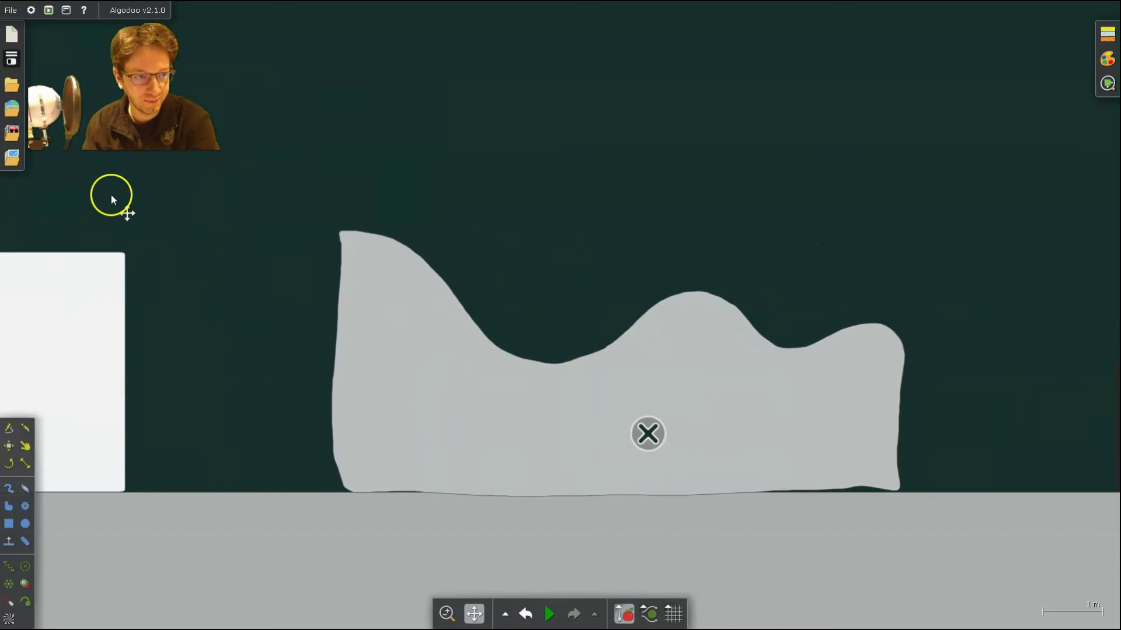
pyautogui.moveTo(110, 194); pyautogui.dragTo(635, 318)
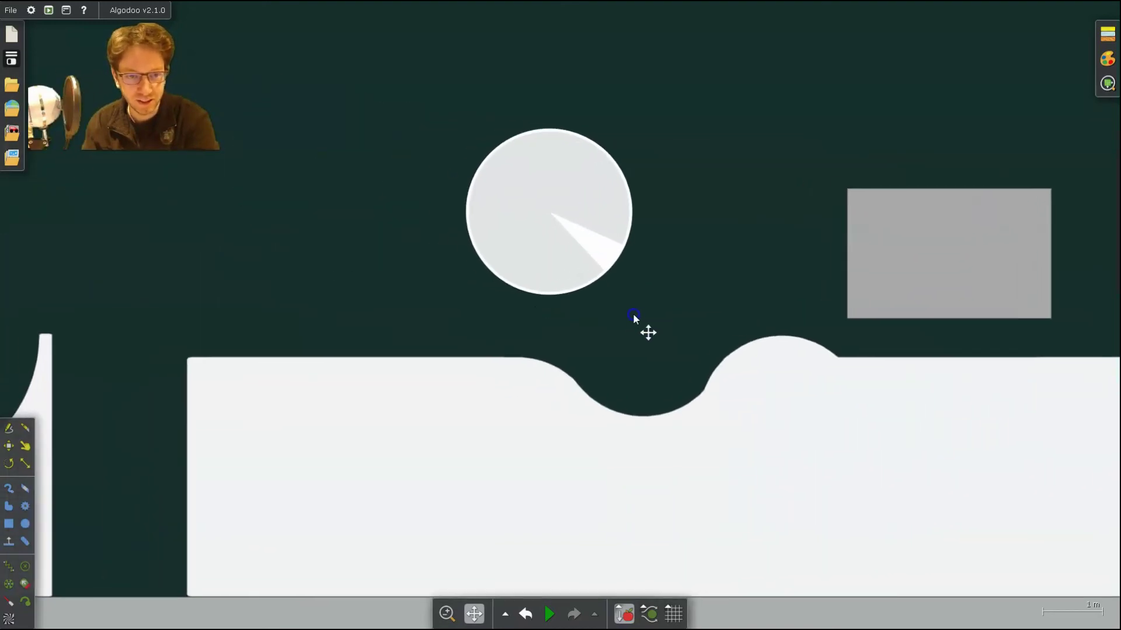
pyautogui.moveTo(132, 275); pyautogui.dragTo(438, 590)
pyautogui.moveTo(393, 446); pyautogui.dragTo(481, 516)
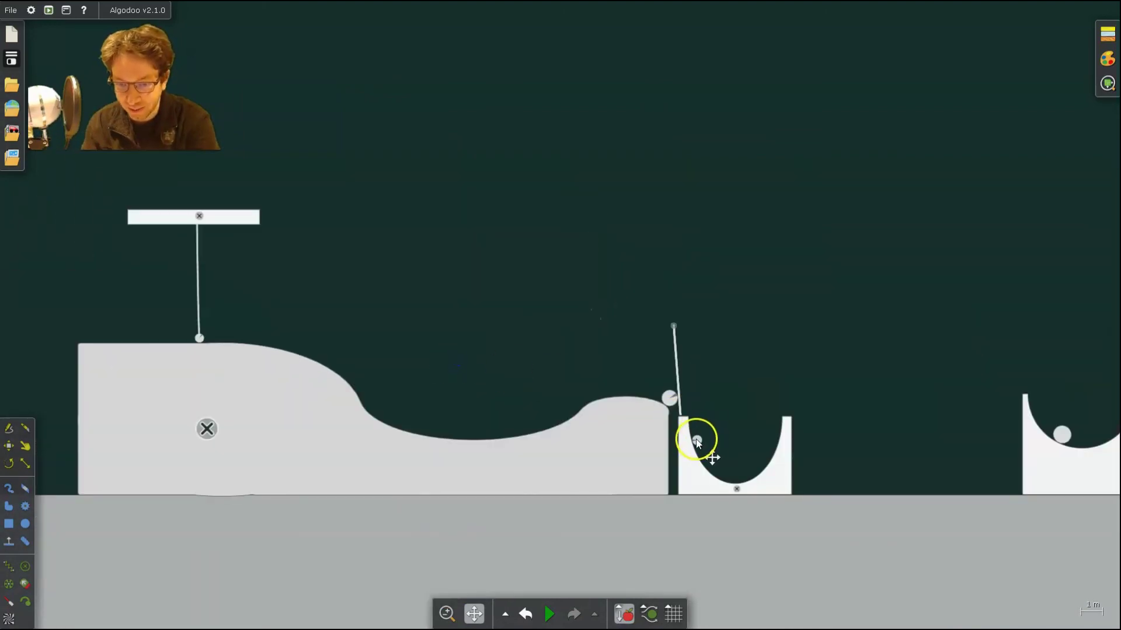
# - Place the small ball on the hilly track's upper left crest beside the pendulum bob
pyautogui.press('F2')
pyautogui.moveTo(668, 397)
pyautogui.mouseDown()
pyautogui.moveTo(401, 334)
pyautogui.moveTo(220, 325)
pyautogui.moveTo(215, 337)
pyautogui.mouseUp()
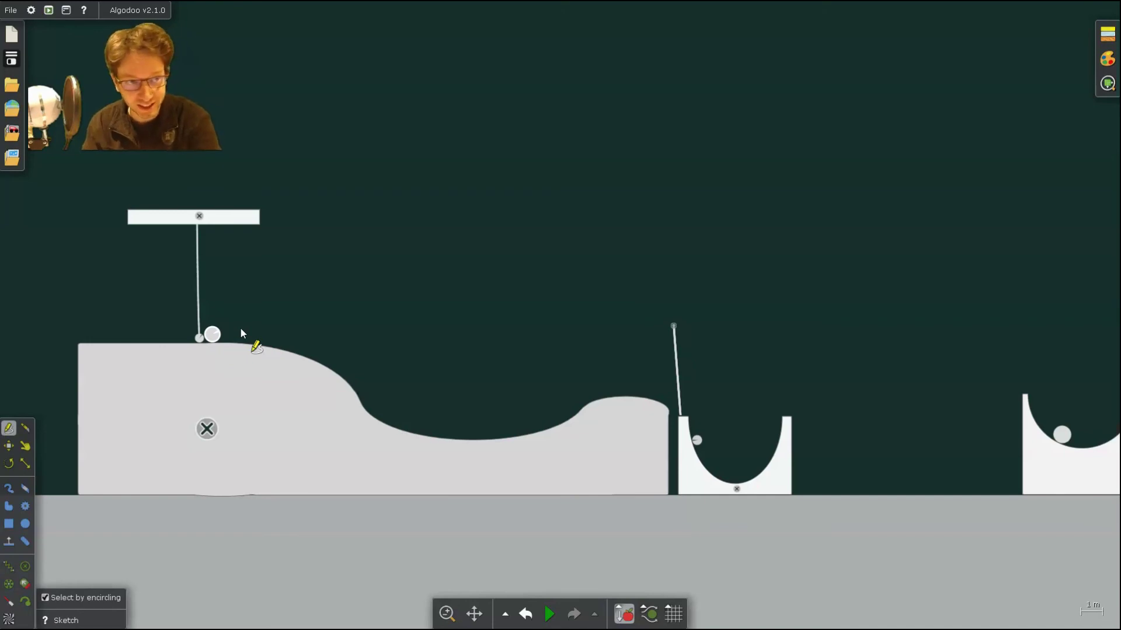
pyautogui.click(213, 334)
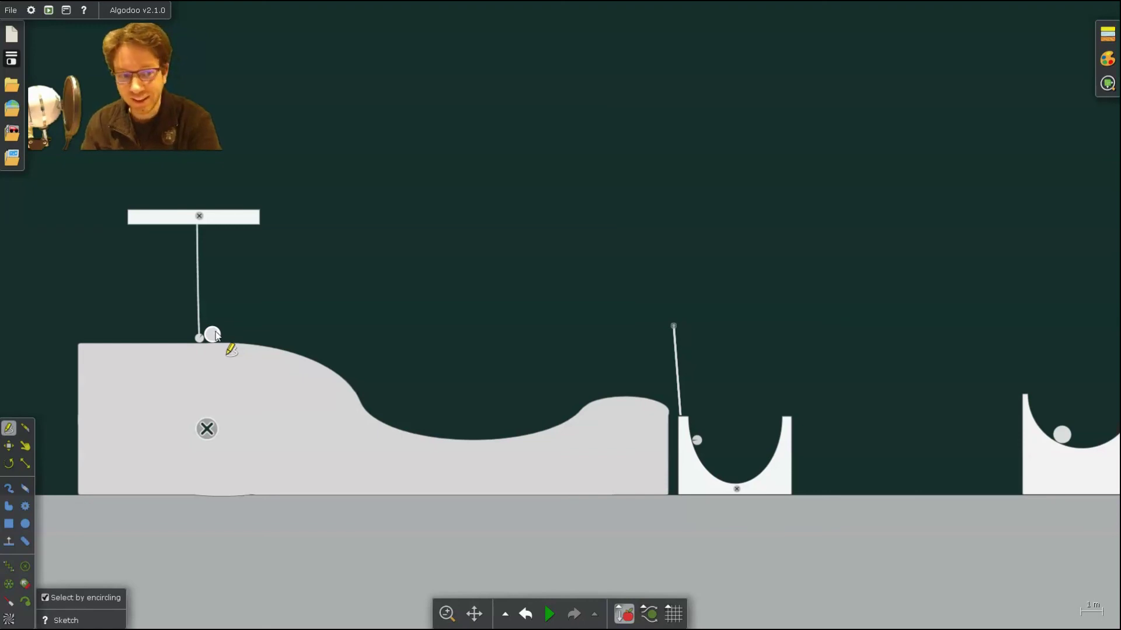
pyautogui.click(213, 336)
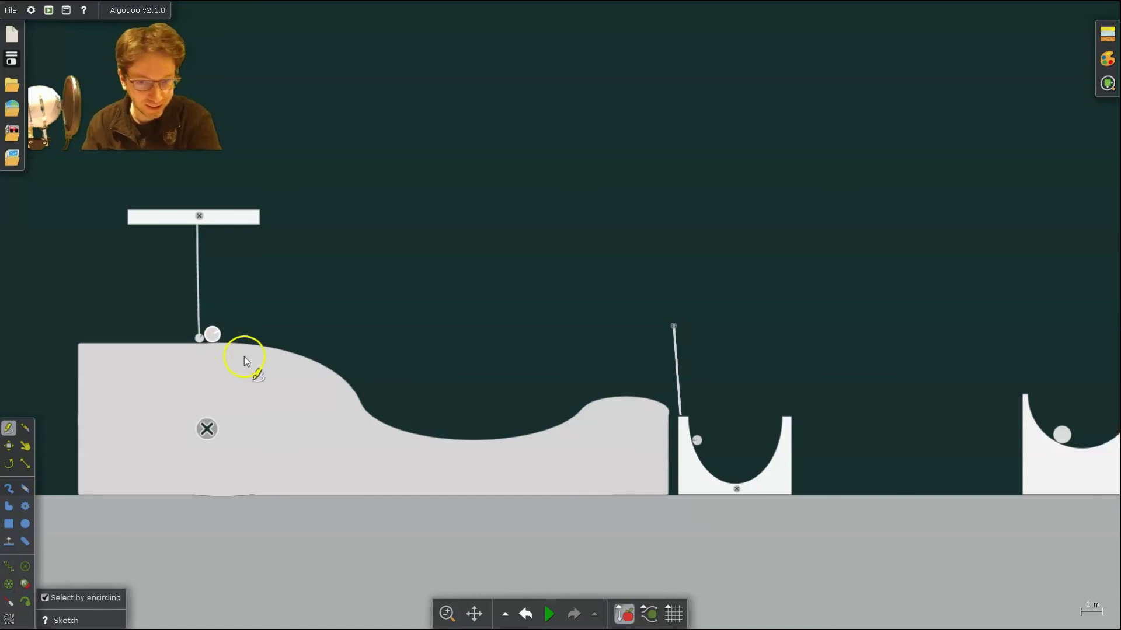
# - Set the ball's Velocity (X) to -3.5 m/s, then play the simulation to knock the ball into the bowl
pyautogui.rightClick(214, 338)
pyautogui.moveTo(251, 529)
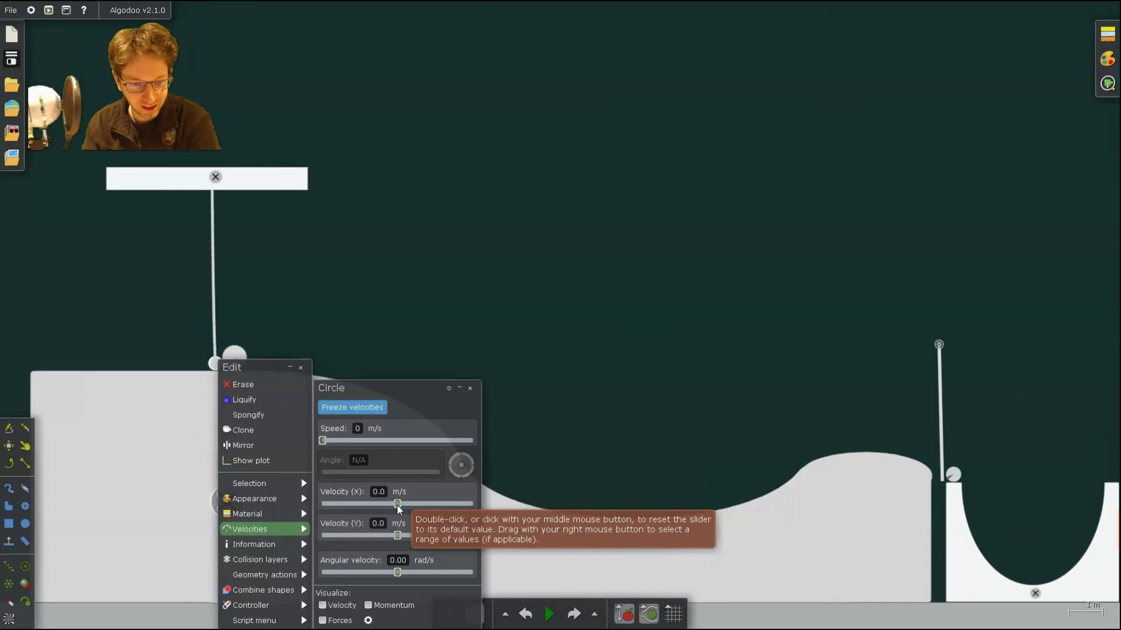
pyautogui.moveTo(398, 509); pyautogui.dragTo(395, 511)
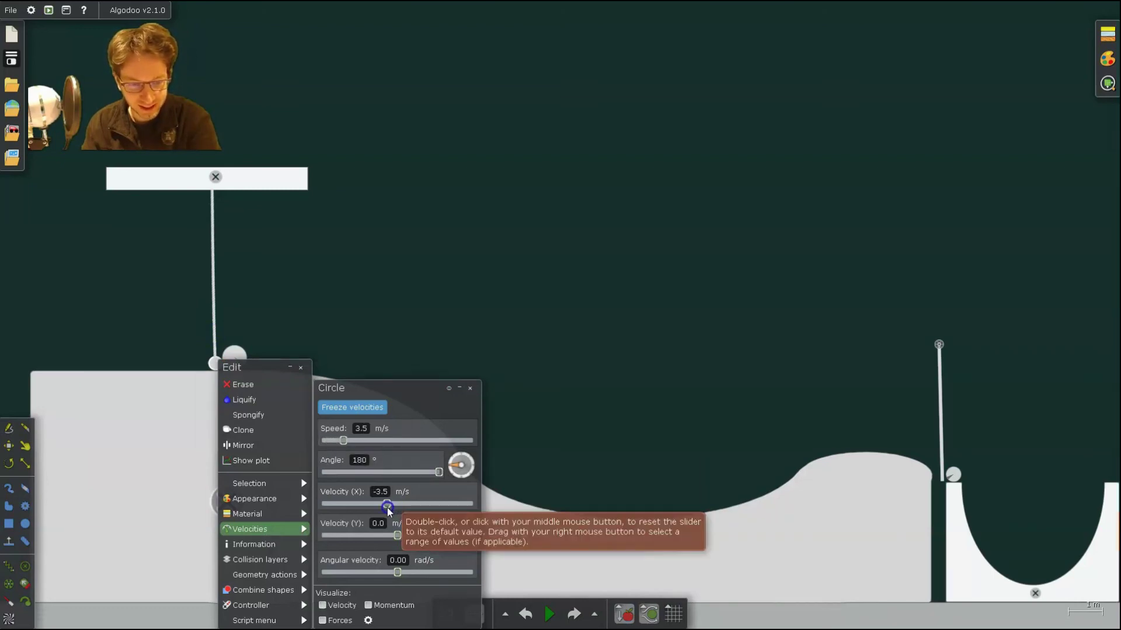
pyautogui.click(413, 275)
pyautogui.click(487, 464)
pyautogui.click(549, 611)
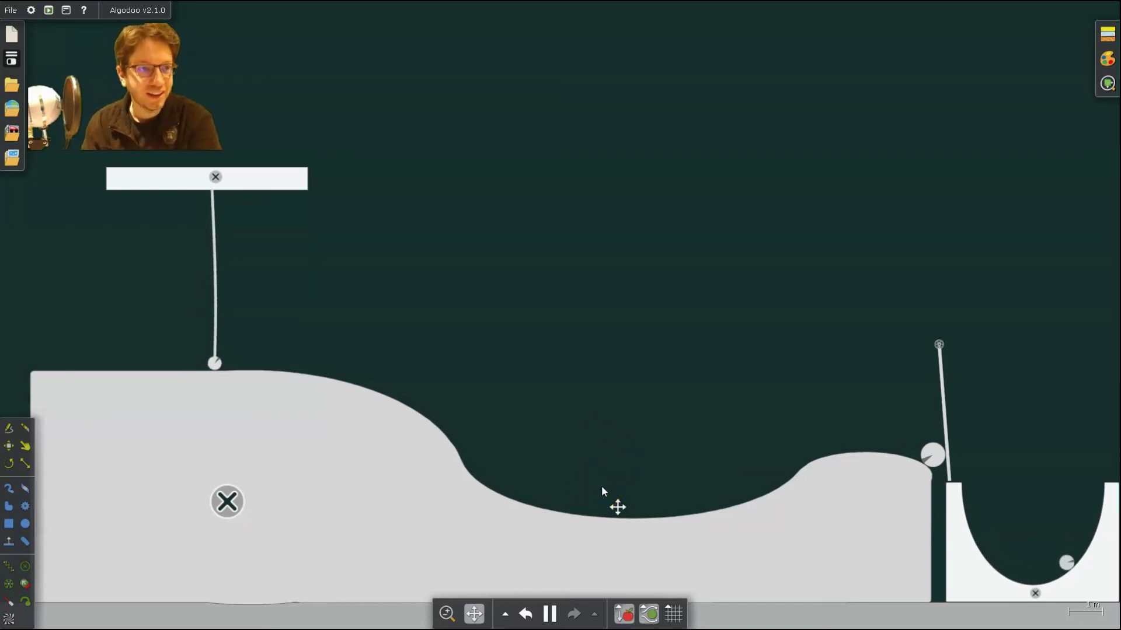
pyautogui.moveTo(548, 614)
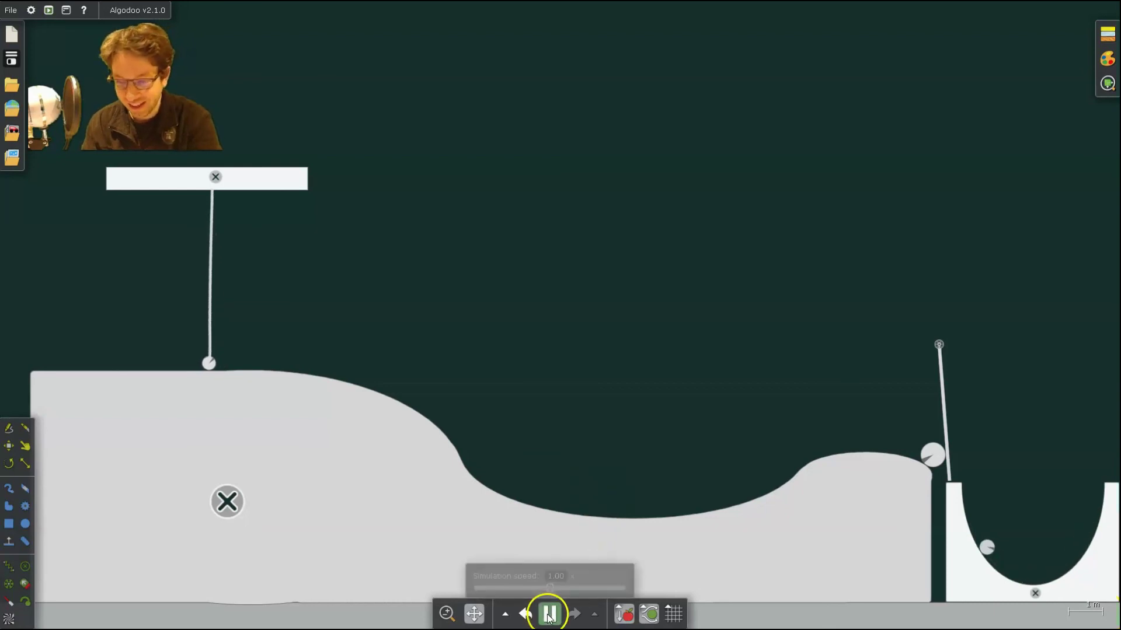